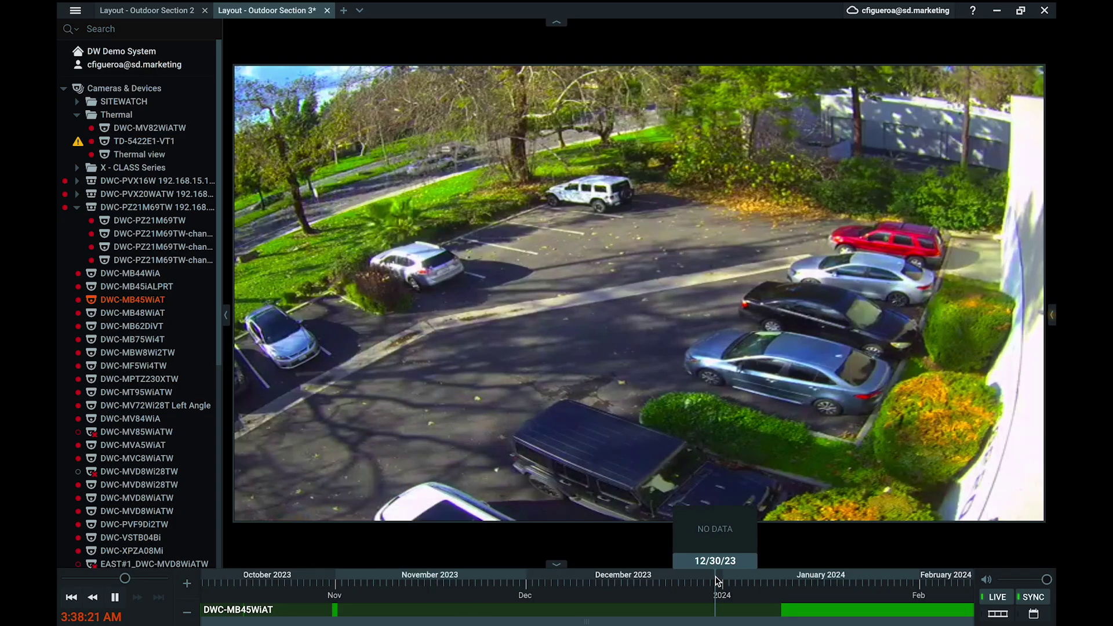
Step: Play back DWC-MB45WiAT recordings from January 15 and January 26, 2024, then return the camera to live view
{"action": "left_click", "coordinate": [818, 589]}
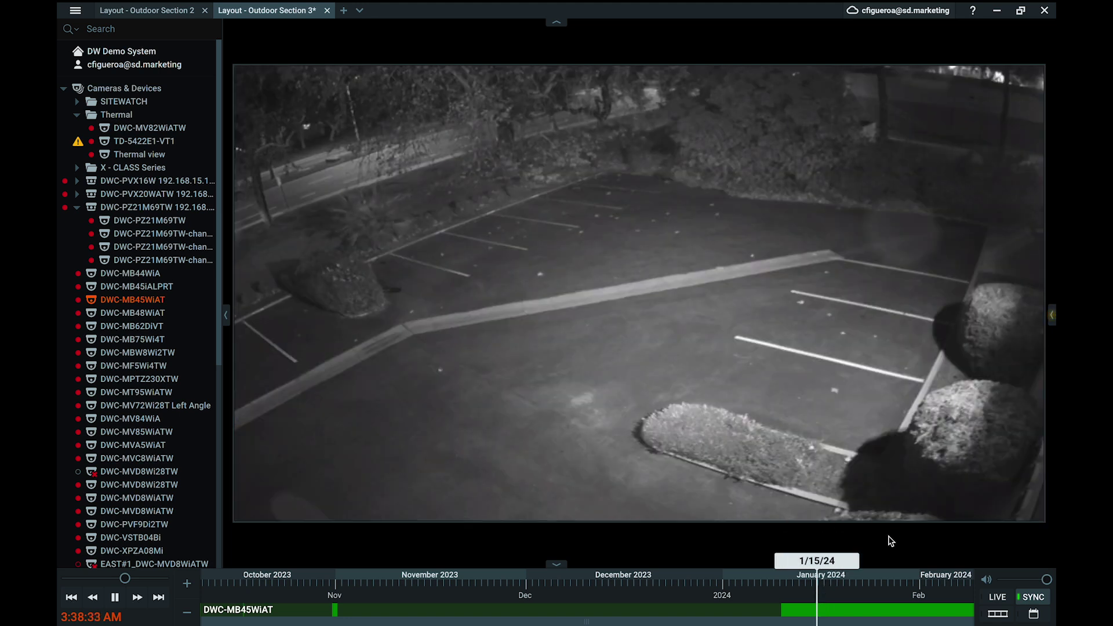
{"action": "left_click", "coordinate": [884, 578]}
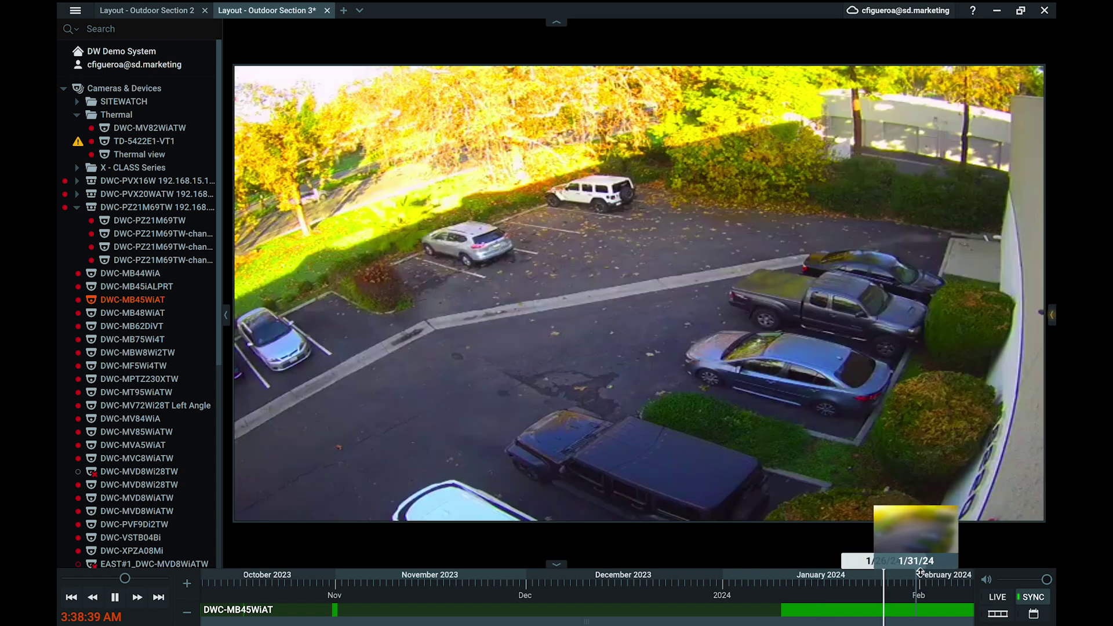
{"action": "left_click", "coordinate": [1008, 600]}
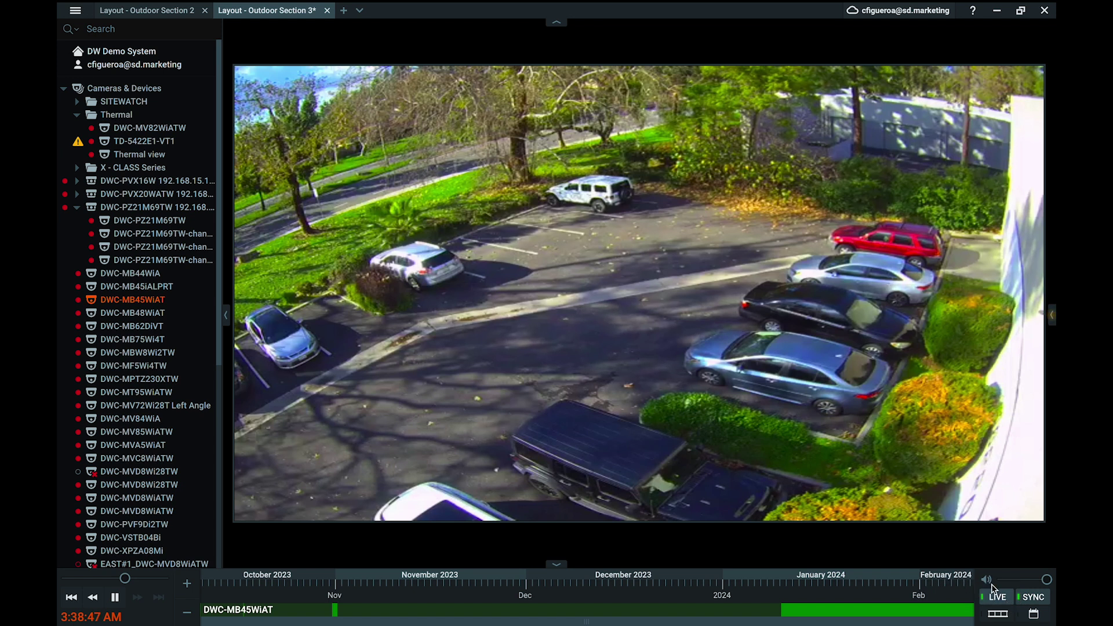
{"action": "mouse_move", "coordinate": [910, 490]}
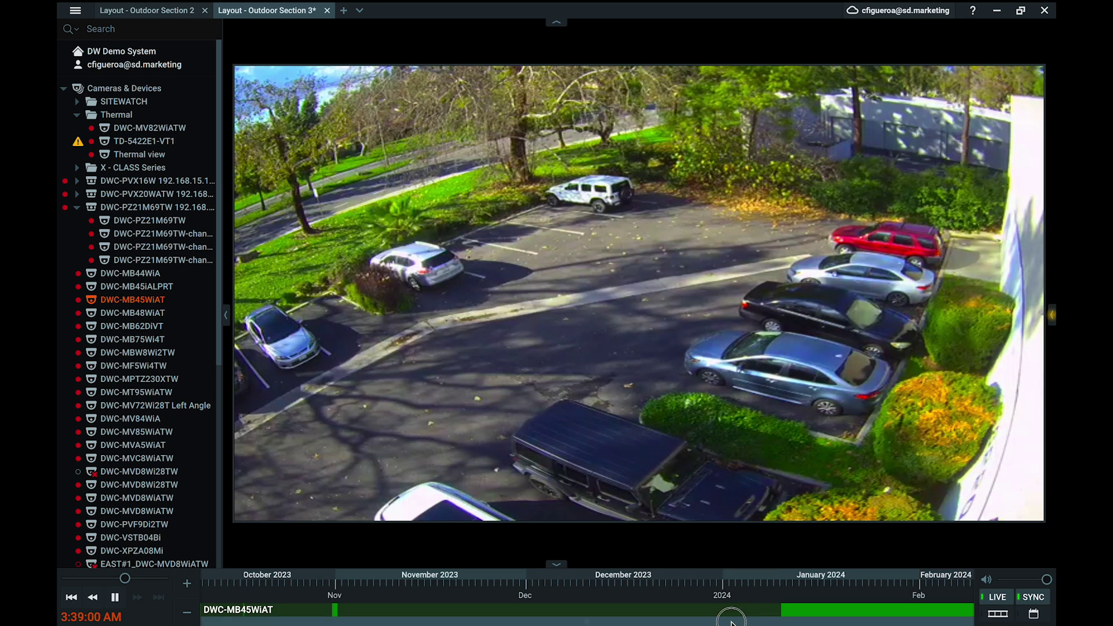
Step: Zoom the timeline to individual days and play back the recordings from February 3 at 6:29 AM and from February 4, 2024
{"action": "left_click", "coordinate": [185, 588]}
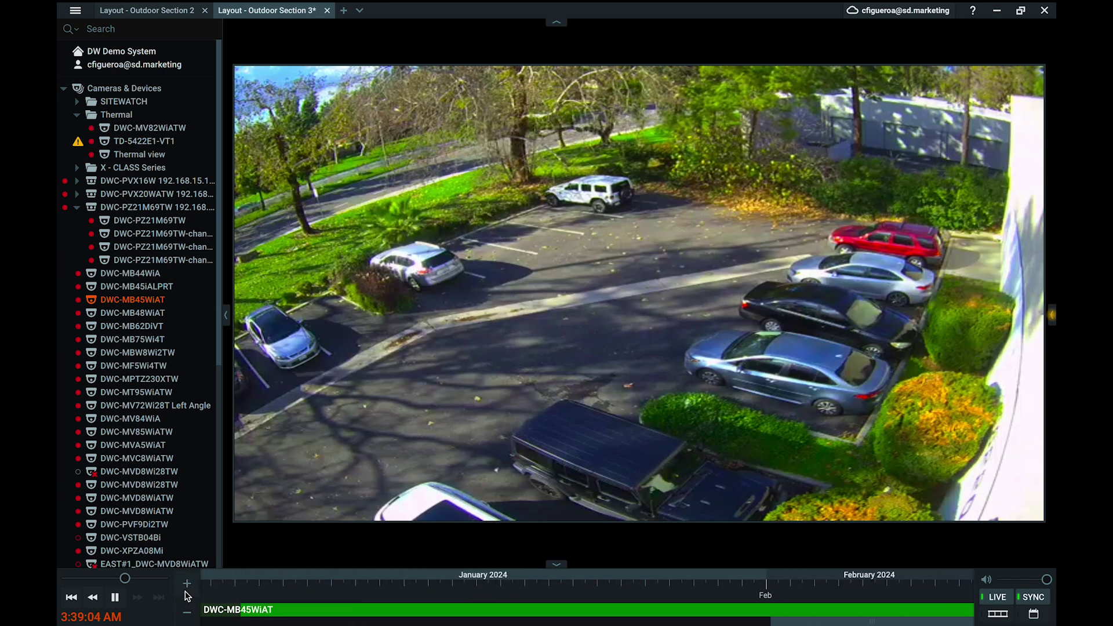
{"action": "left_click", "coordinate": [185, 591]}
{"action": "left_click", "coordinate": [185, 590]}
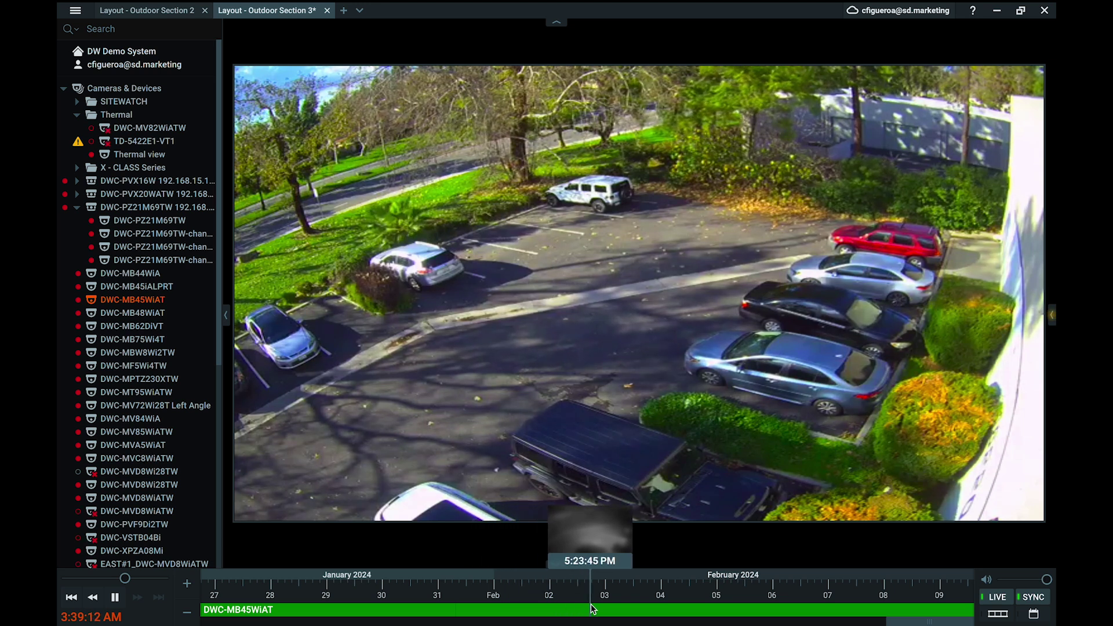
{"action": "left_click", "coordinate": [621, 609]}
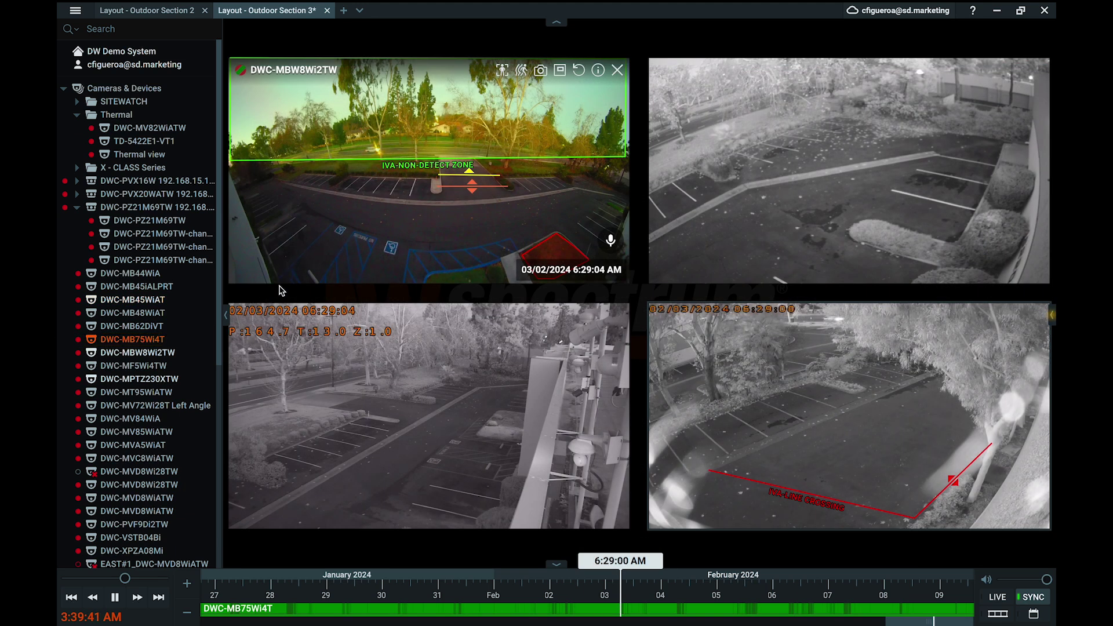
{"action": "mouse_move", "coordinate": [204, 342]}
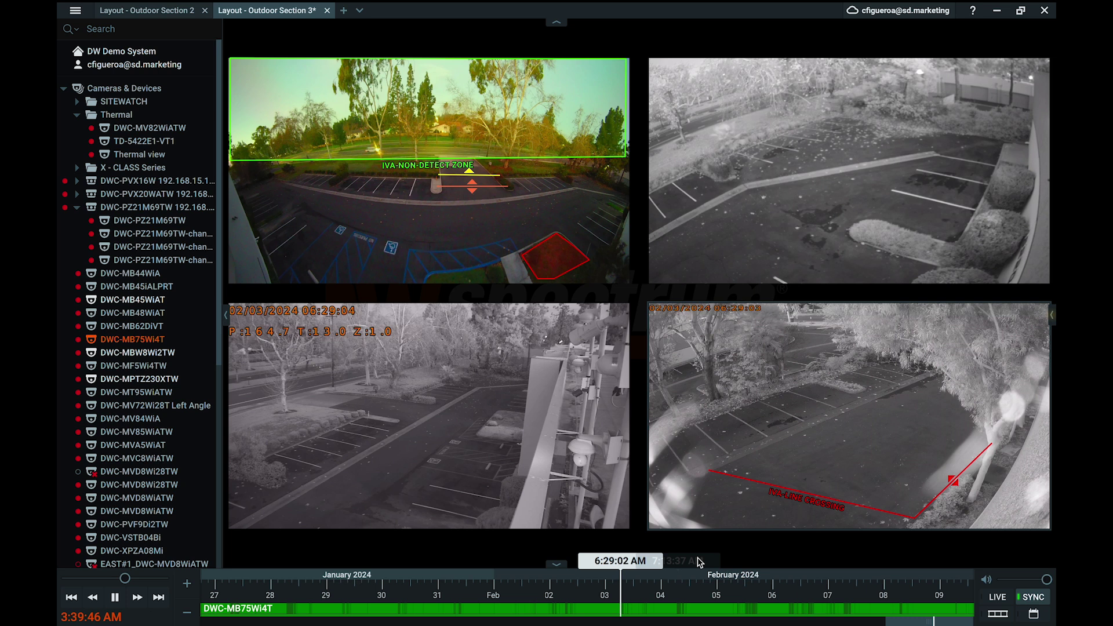
{"action": "left_click", "coordinate": [692, 589]}
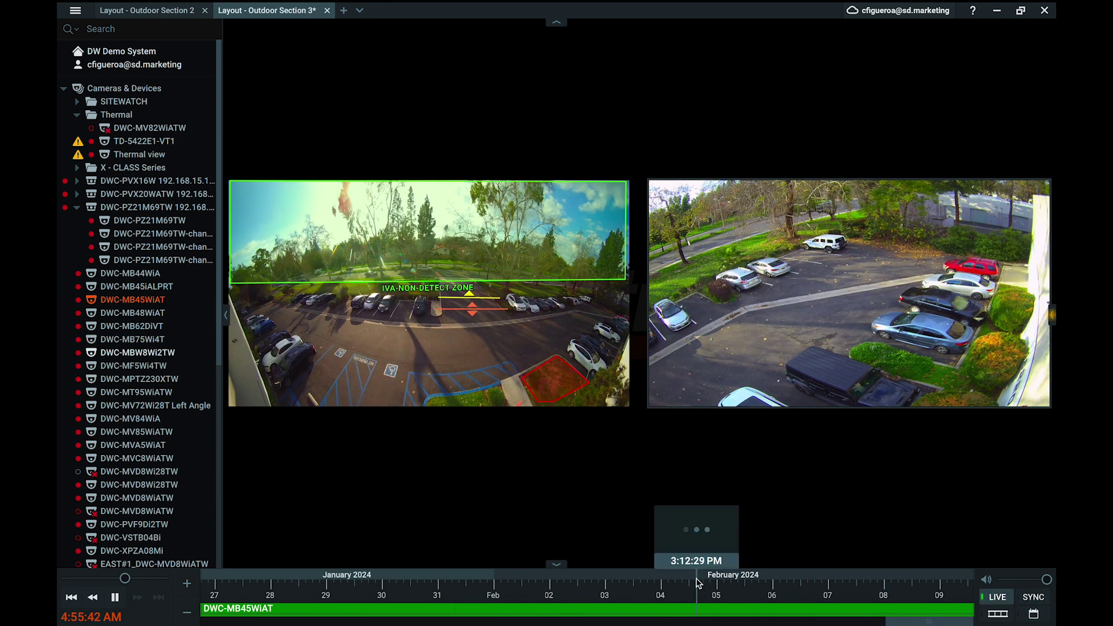
Step: Move only DWC-MB45WiAT to February 4 at 3:12:29 PM and February 5 at 5:22:32 PM, then turn on stream synchronization
{"action": "left_click", "coordinate": [698, 583]}
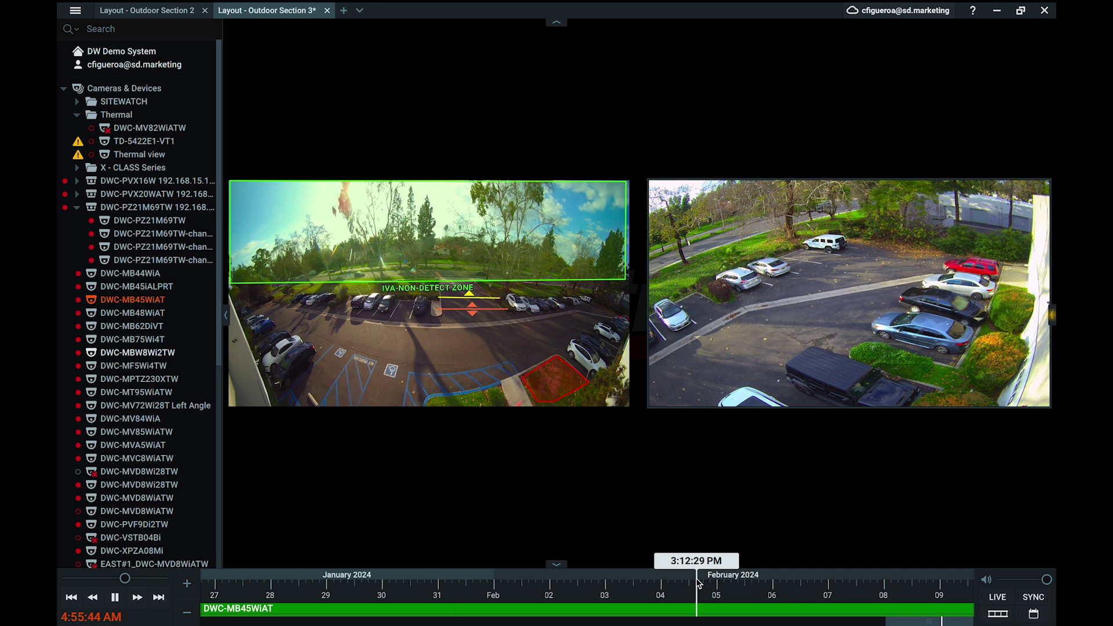
{"action": "left_click", "coordinate": [758, 584]}
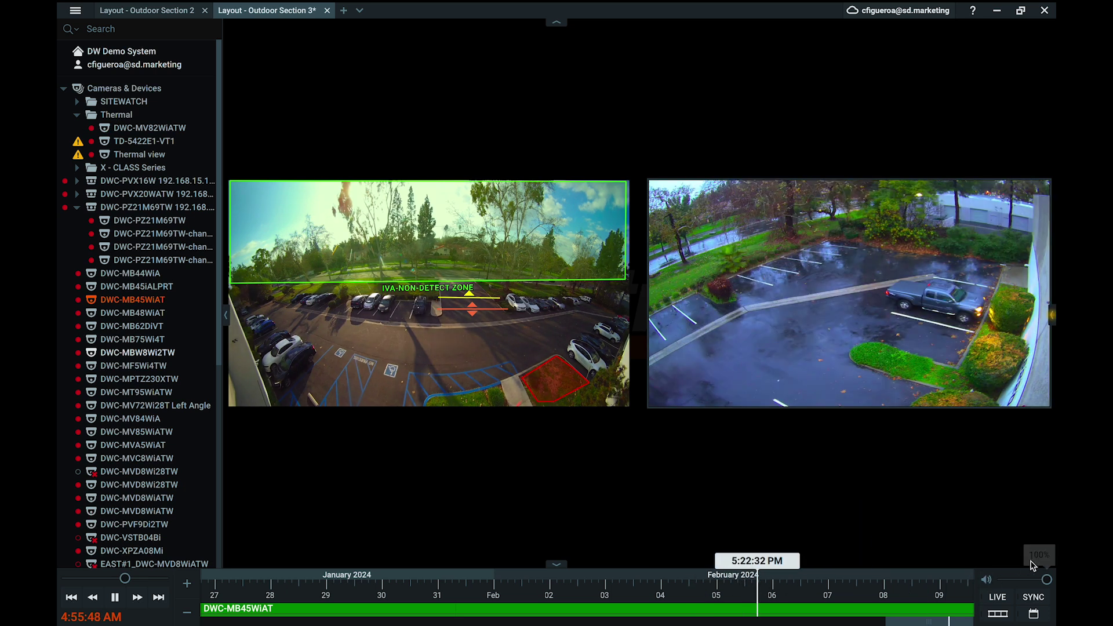
{"action": "left_click", "coordinate": [1034, 597]}
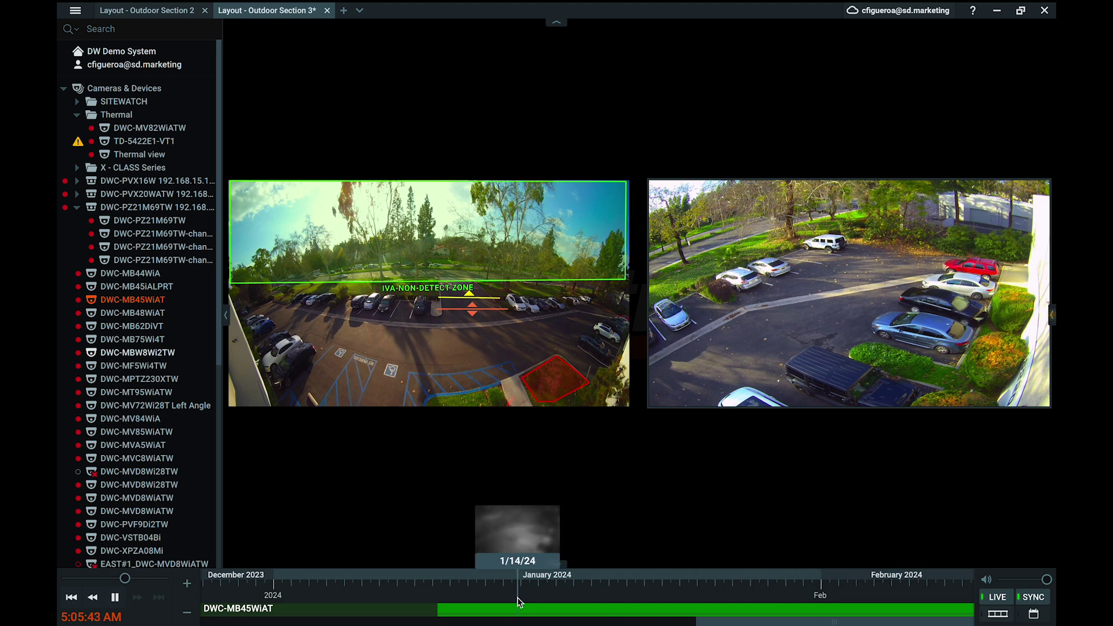
Step: Examine the DWC-MB45WiAT archive at different timeline scales, from several months down to individual days
{"action": "scroll", "coordinate": [517, 597], "scroll_direction": "up", "scroll_amount": 3}
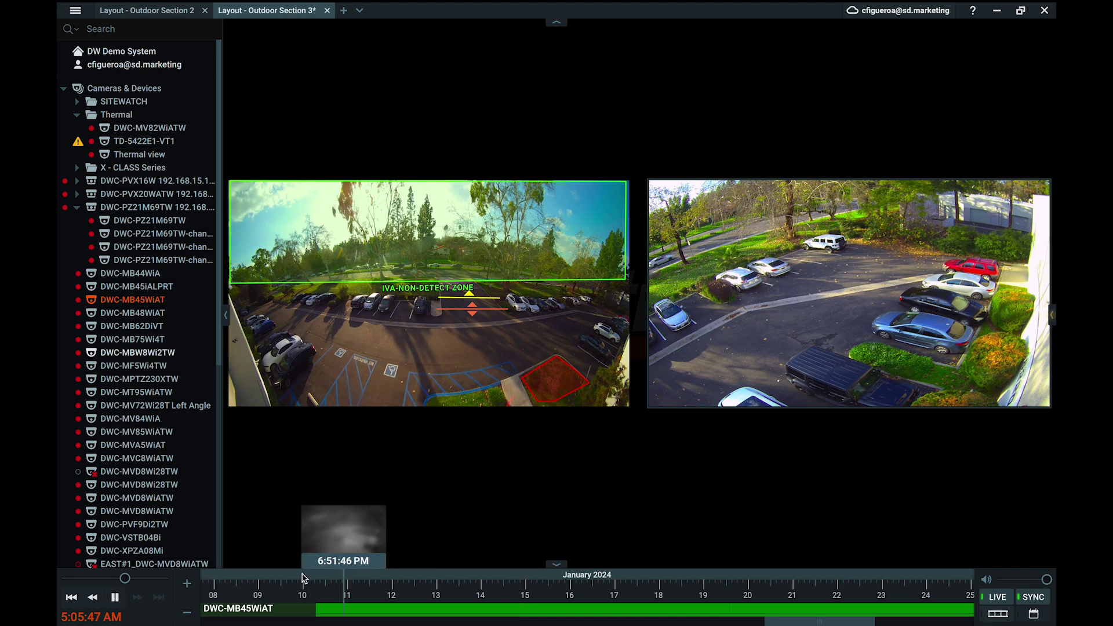
{"action": "left_click", "coordinate": [188, 584]}
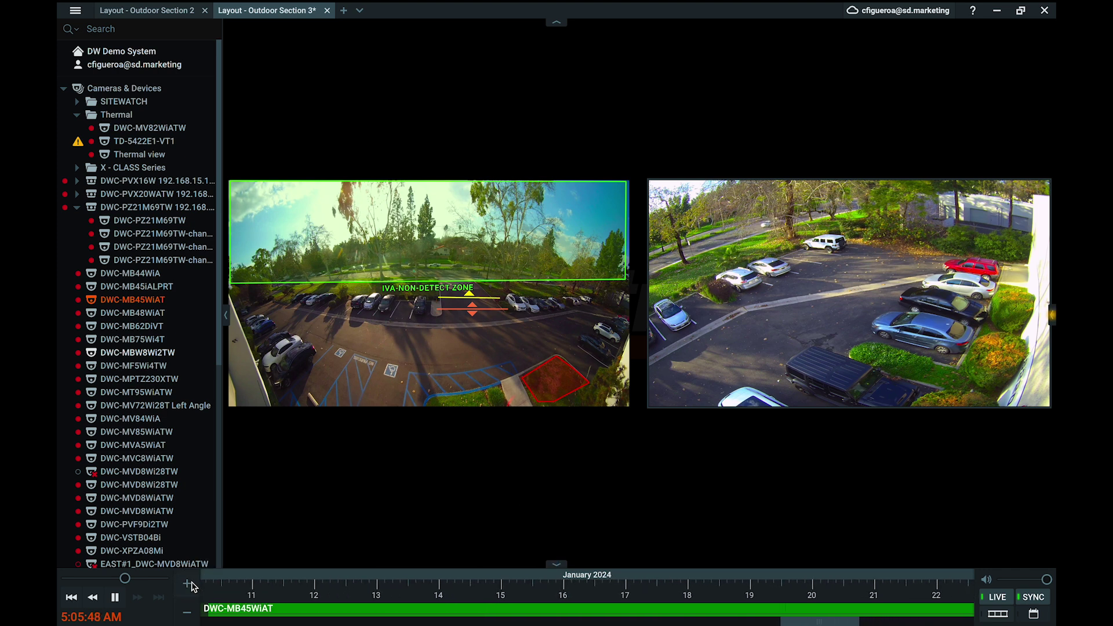
{"action": "left_click", "coordinate": [187, 613]}
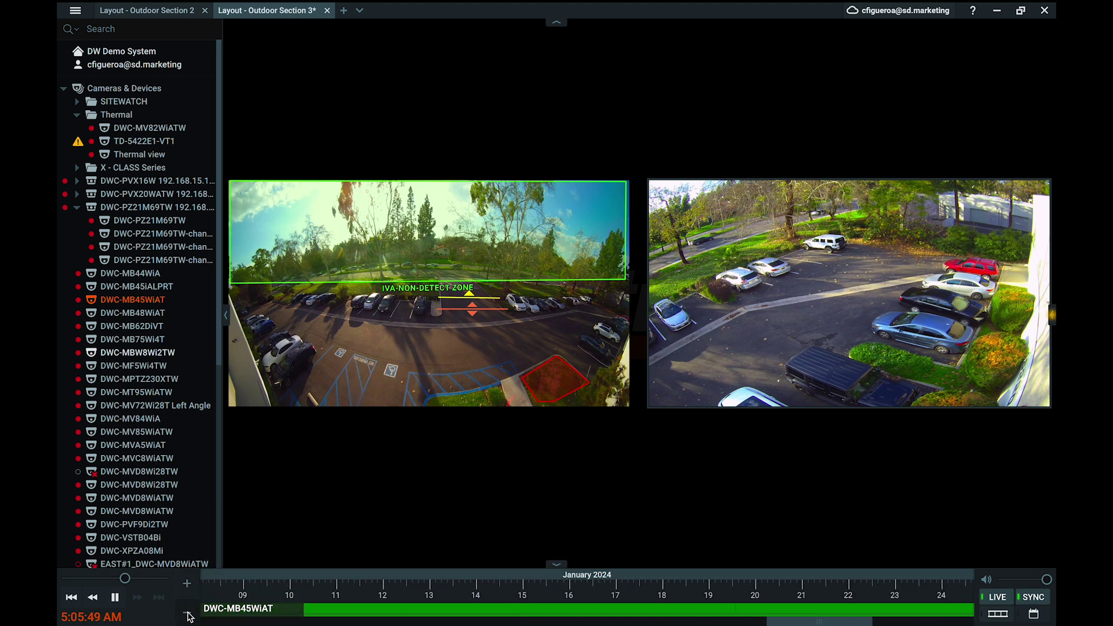
{"action": "left_click", "coordinate": [189, 613]}
{"action": "left_click", "coordinate": [189, 593]}
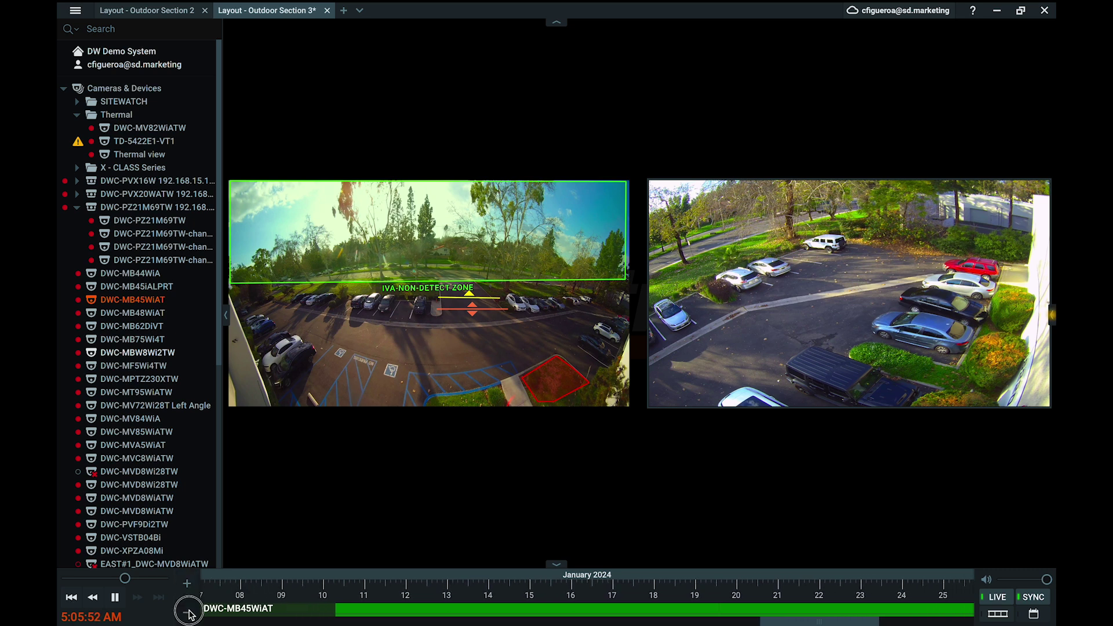
{"action": "left_click", "coordinate": [188, 612]}
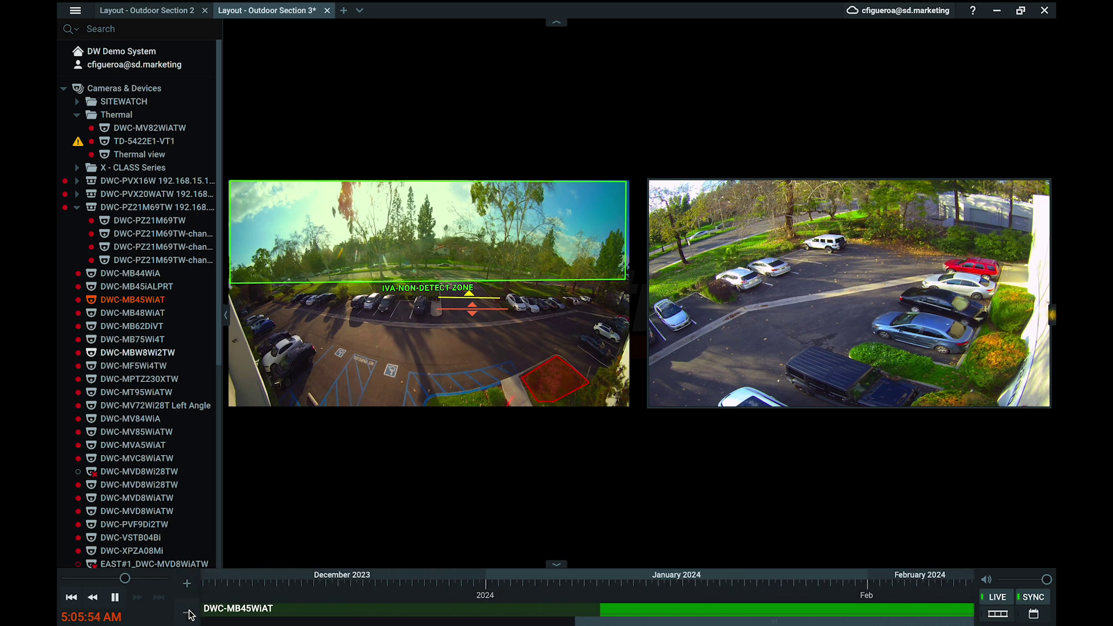
{"action": "left_click", "coordinate": [189, 593]}
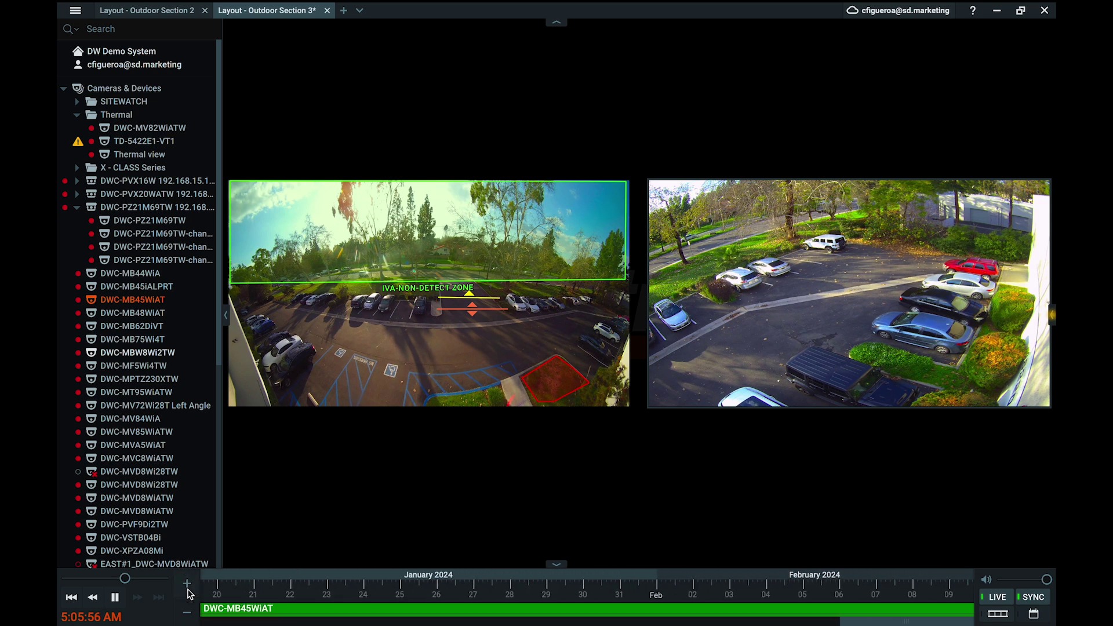
{"action": "left_click", "coordinate": [188, 593]}
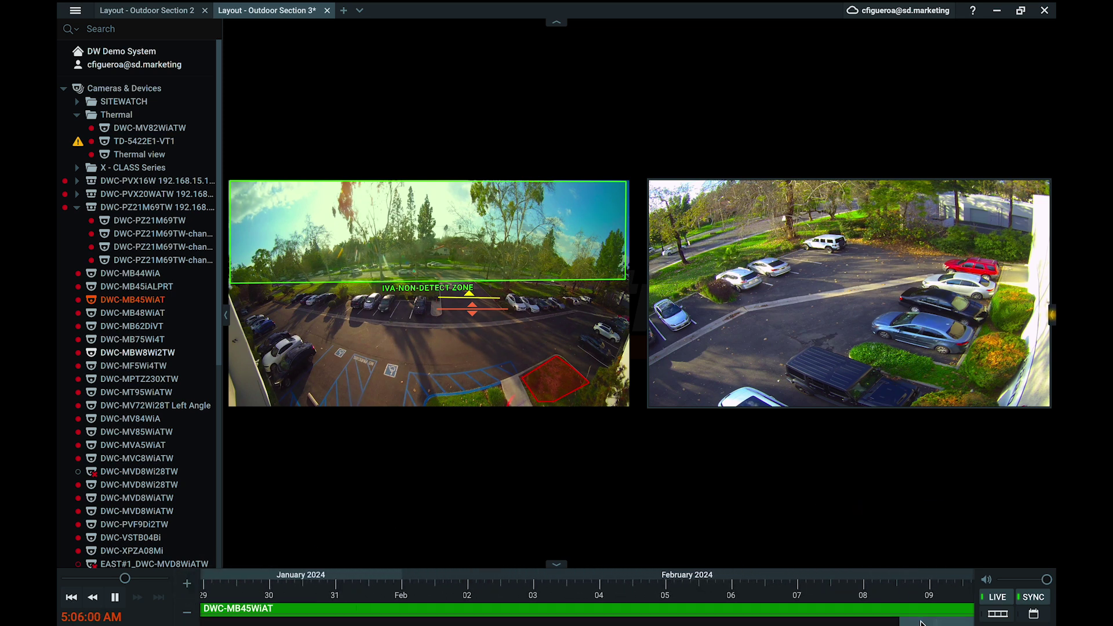
Step: Browse the timeline back to mid-January, return to February, and play both cameras' footage from February 8 at about 5:32 AM
{"action": "left_click_drag", "start_coordinate": [922, 621], "coordinate": [846, 621]}
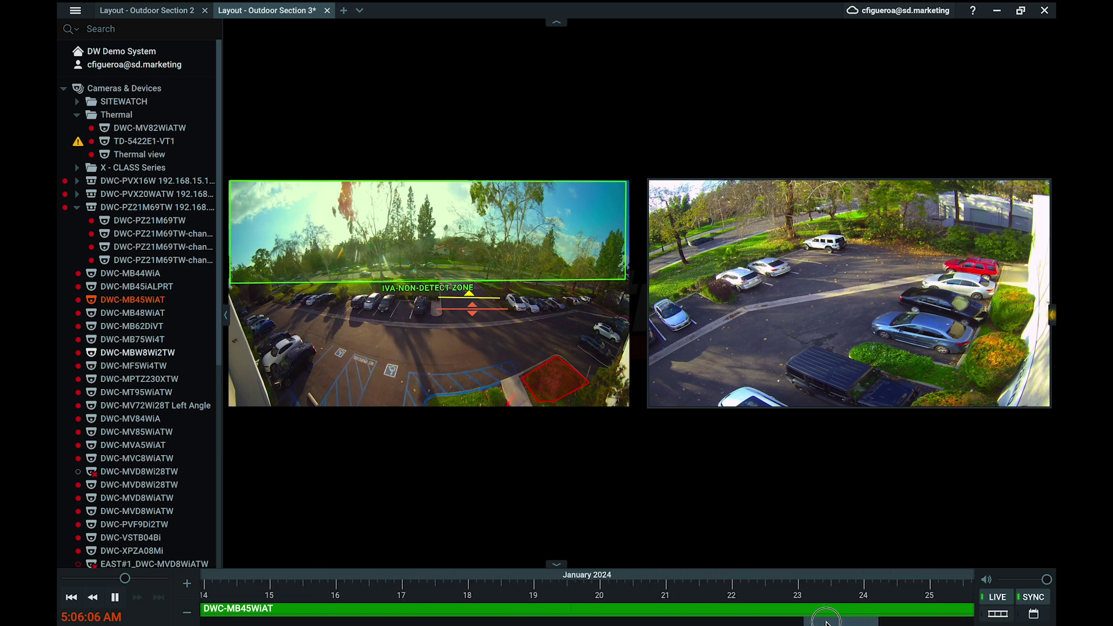
{"action": "left_click_drag", "start_coordinate": [846, 621], "coordinate": [919, 624]}
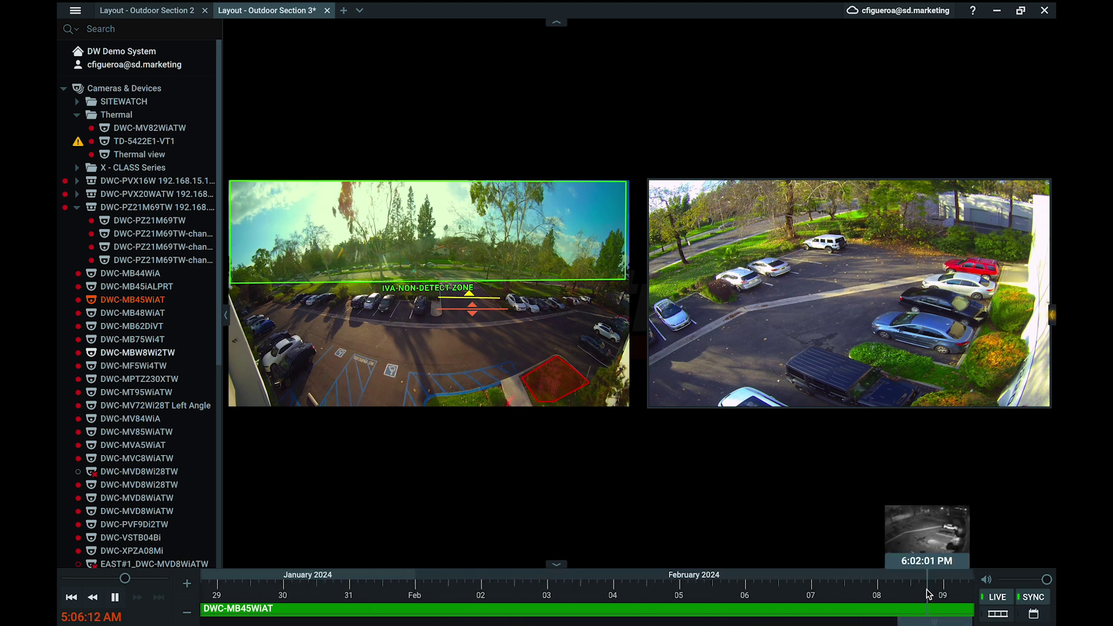
{"action": "left_click", "coordinate": [894, 590]}
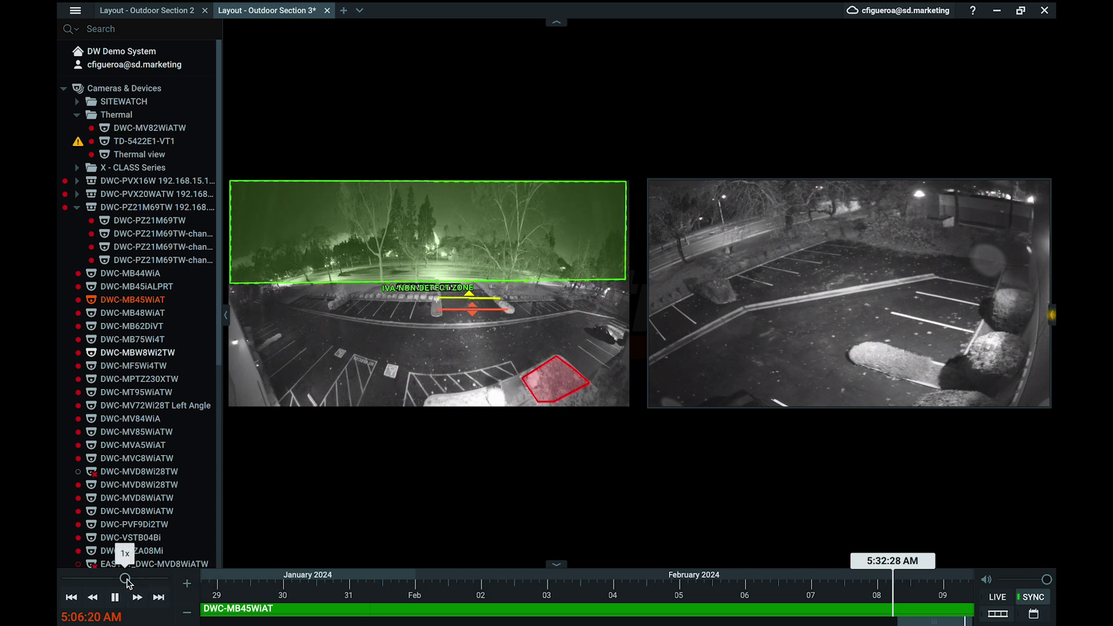
Step: Examine the playback speed and recording-chunk navigation controls
{"action": "left_click_drag", "start_coordinate": [129, 583], "coordinate": [131, 581]}
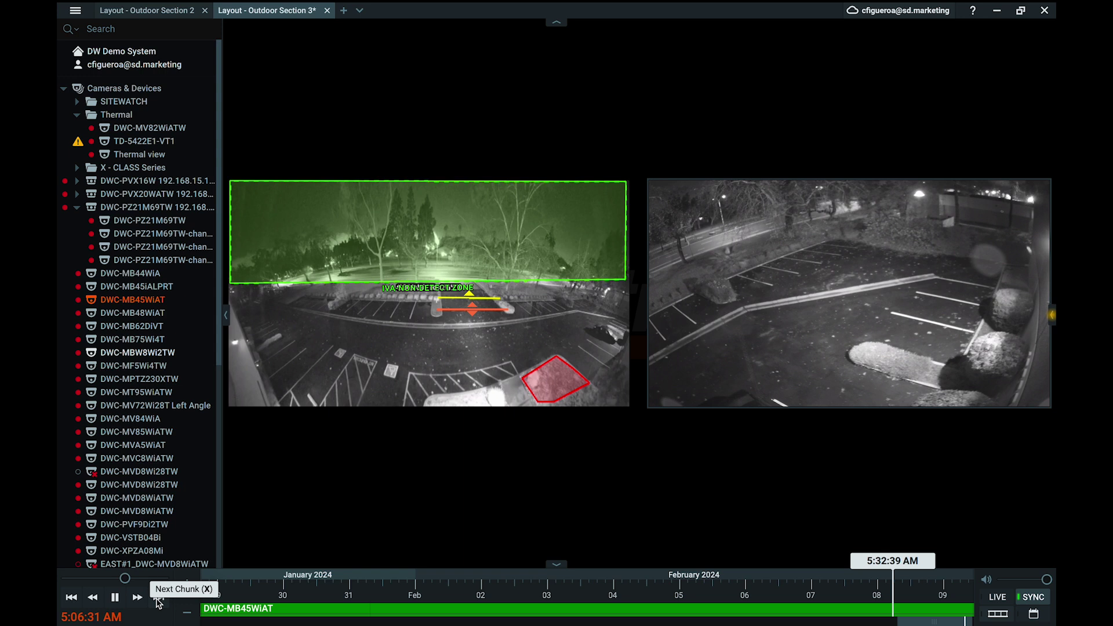
{"action": "mouse_move", "coordinate": [131, 582]}
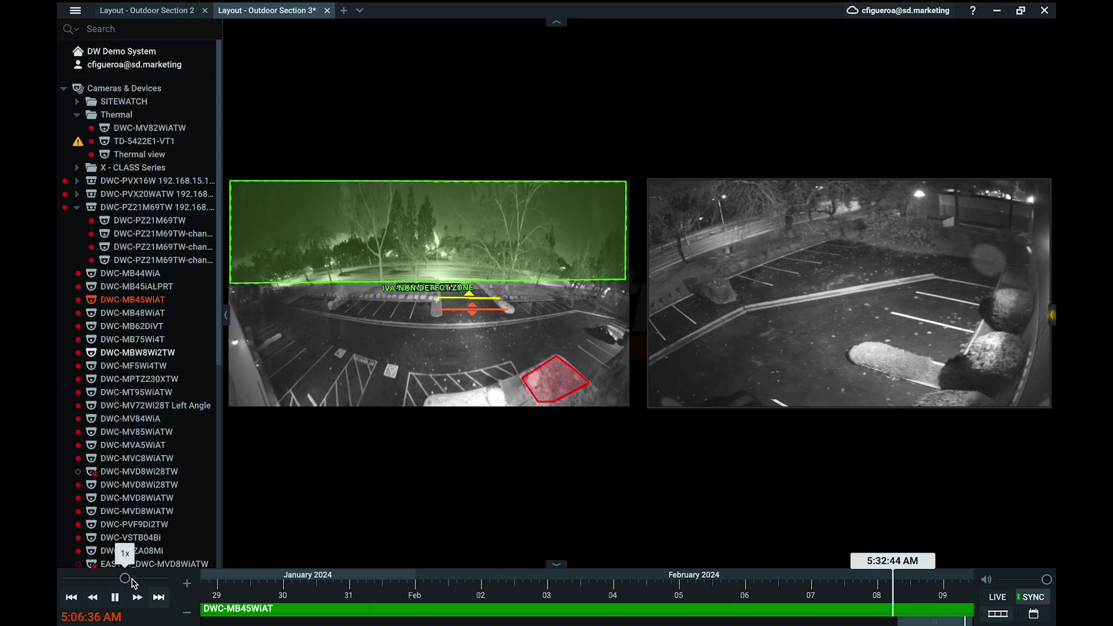
{"action": "mouse_move", "coordinate": [132, 582]}
{"action": "left_mouse_down"}
{"action": "mouse_move", "coordinate": [104, 581]}
{"action": "mouse_move", "coordinate": [148, 582]}
{"action": "mouse_move", "coordinate": [128, 582]}
{"action": "left_mouse_up"}
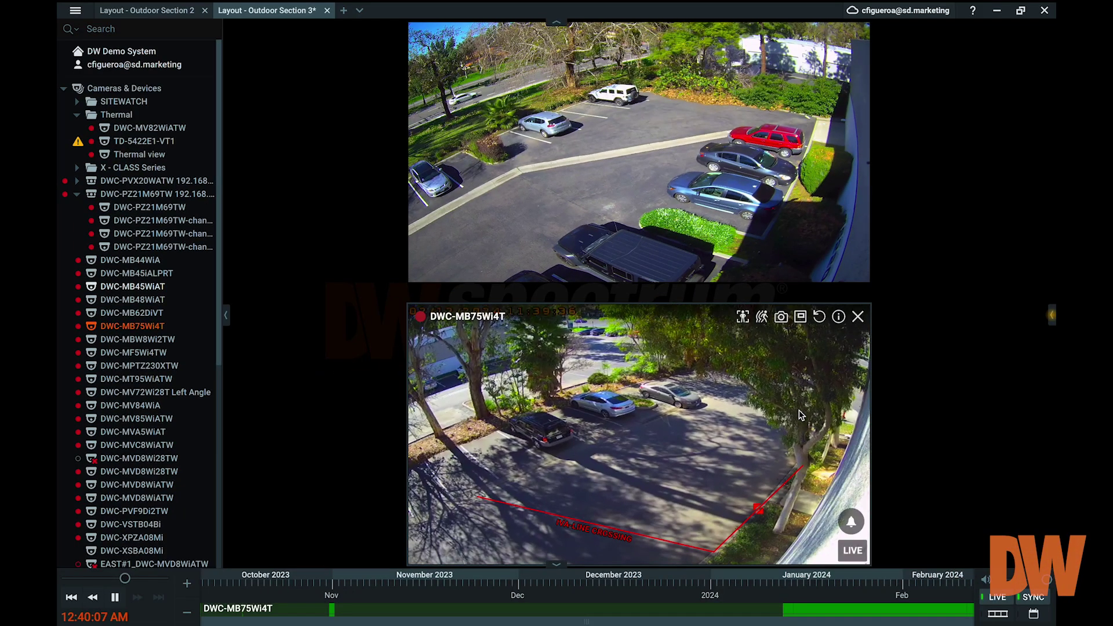
Step: Start a motion search on the DWC-MB75Wi4T camera
{"action": "left_click", "coordinate": [762, 319]}
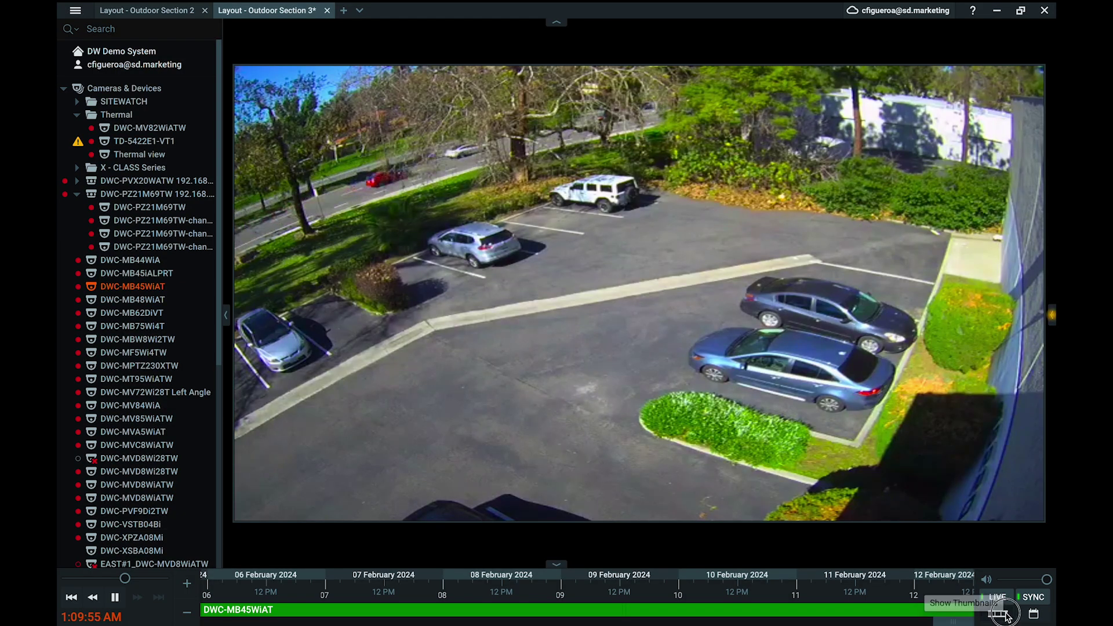
Step: Use the timeline thumbnails to view DWC-MB45WiAT footage from February 9, February 8 and February 6, then hide the thumbnails
{"action": "left_click", "coordinate": [1006, 613]}
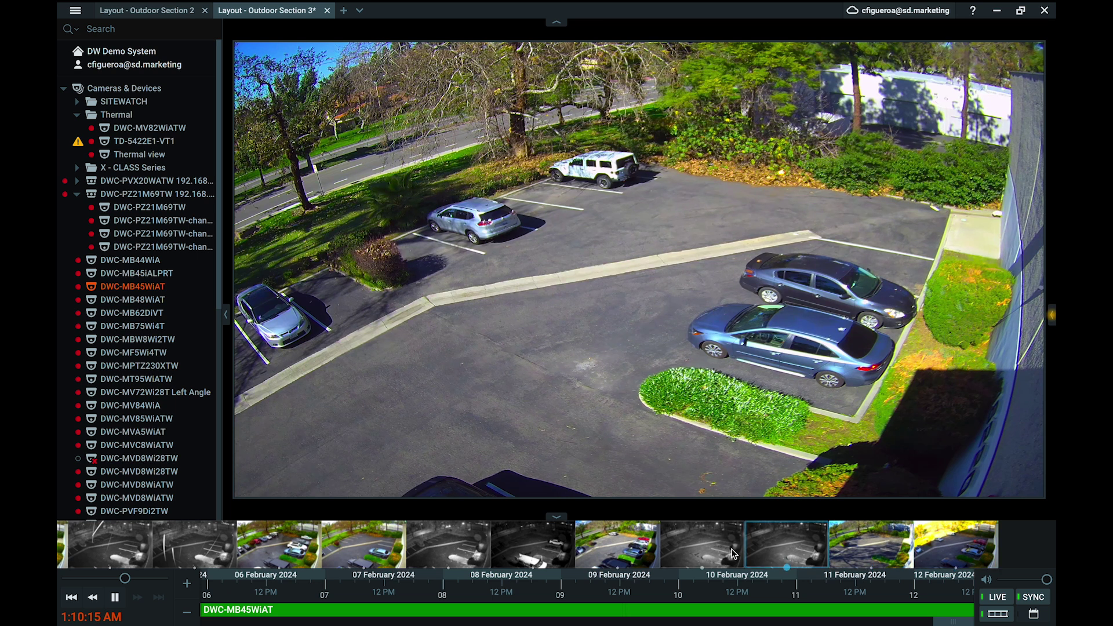
{"action": "left_click", "coordinate": [631, 545]}
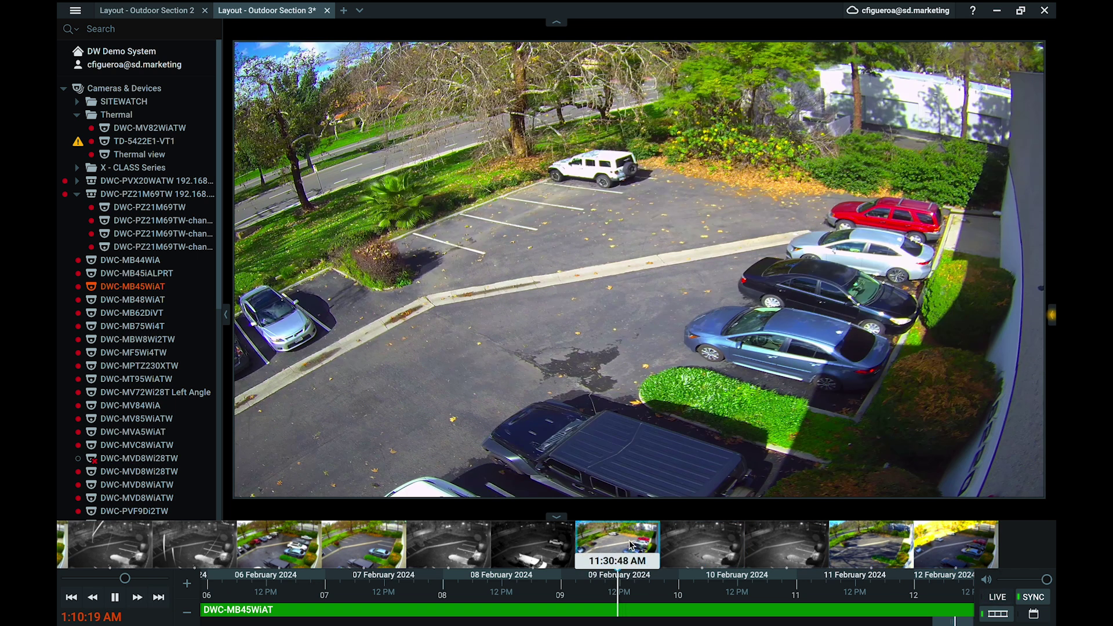
{"action": "left_click", "coordinate": [475, 543]}
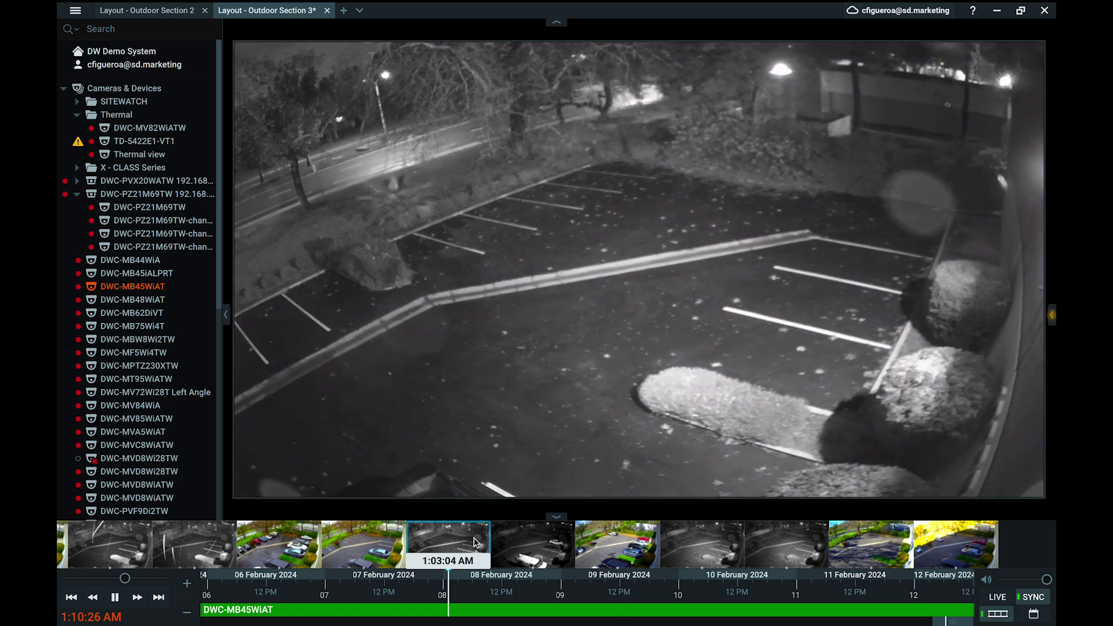
{"action": "left_click", "coordinate": [282, 542]}
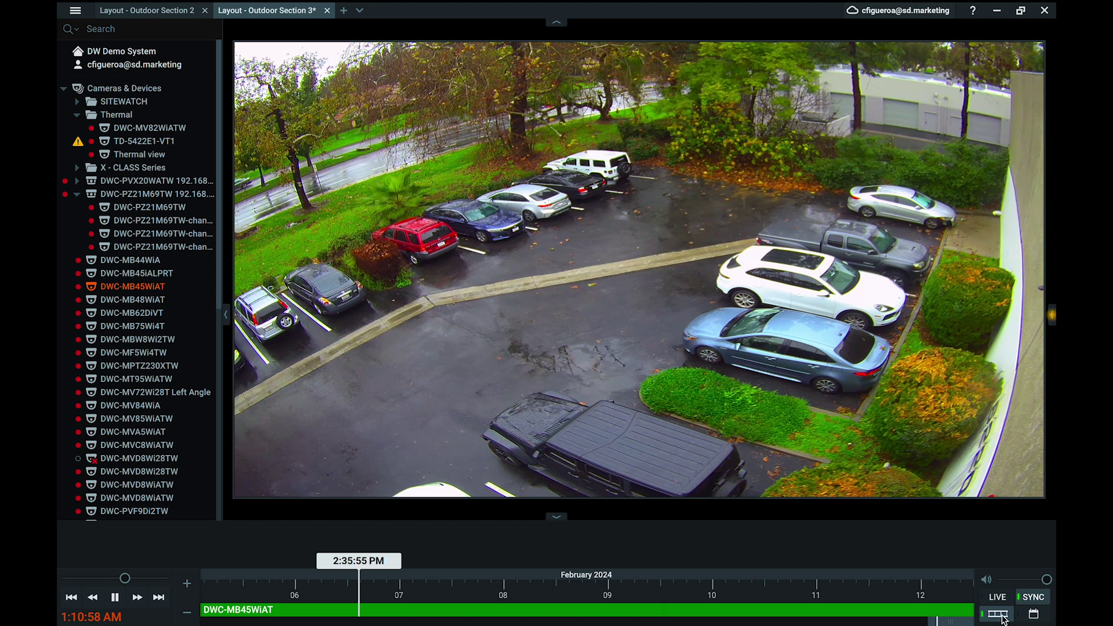
{"action": "left_click", "coordinate": [1002, 615]}
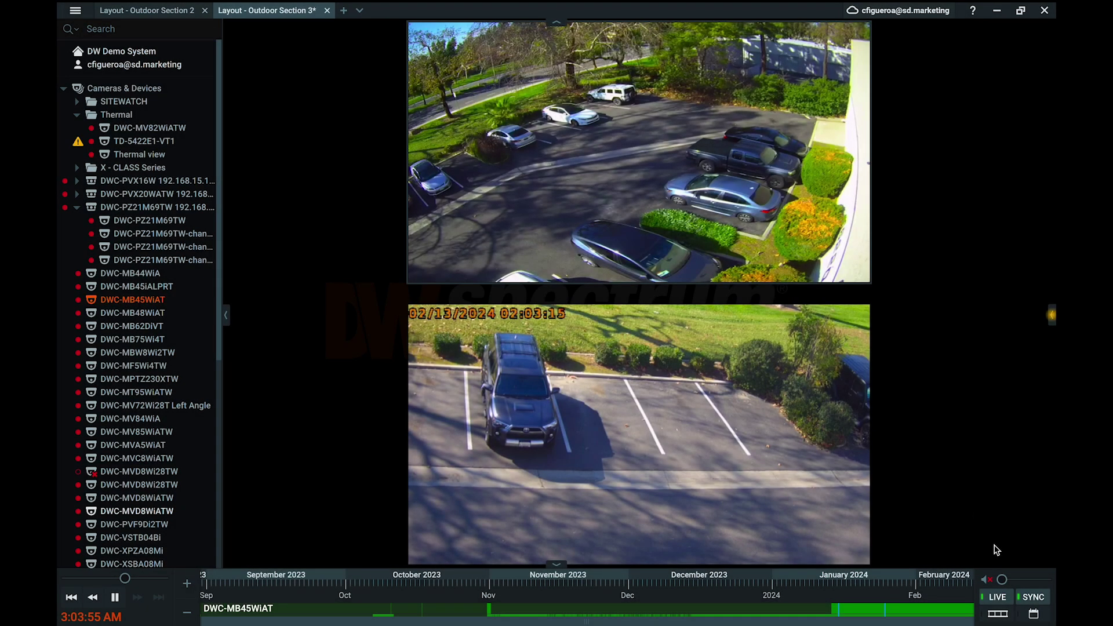
Step: Show the recording calendar and advance it from January 2024 to the following month
{"action": "left_click", "coordinate": [1033, 615]}
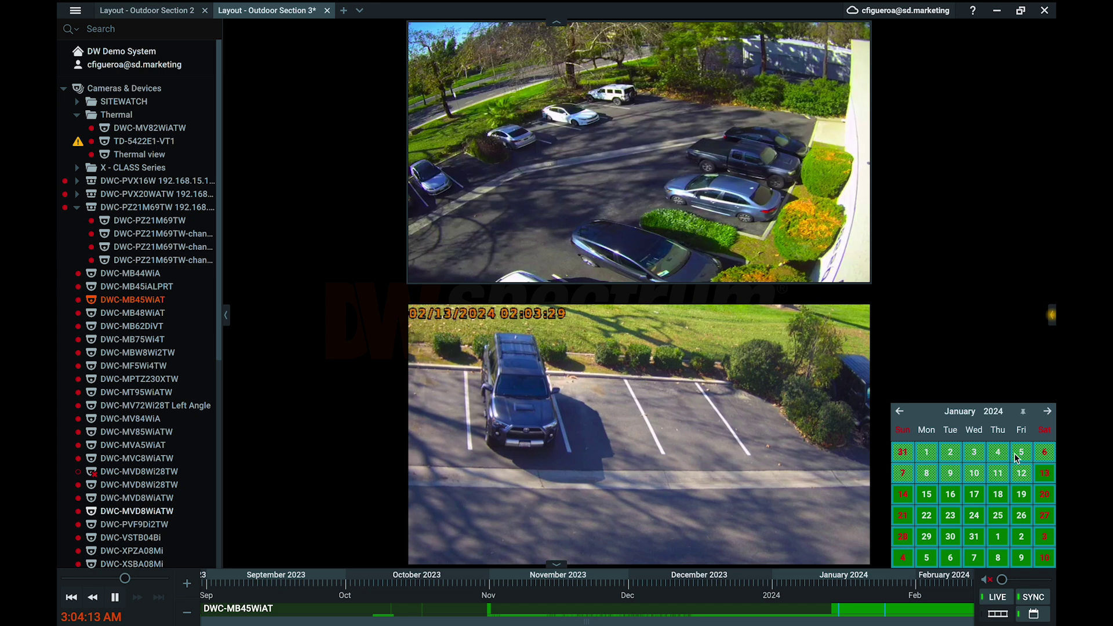
{"action": "left_click", "coordinate": [1048, 413]}
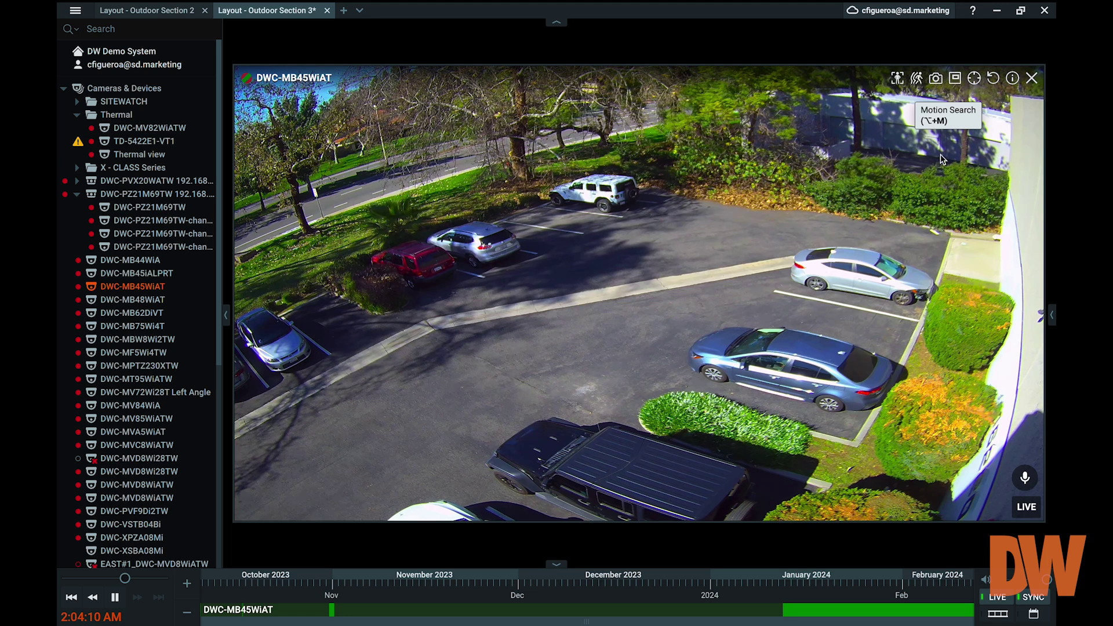
Step: Show the list of motion events recorded for the selected DWC-MB45WiAT camera
{"action": "left_click", "coordinate": [1052, 315]}
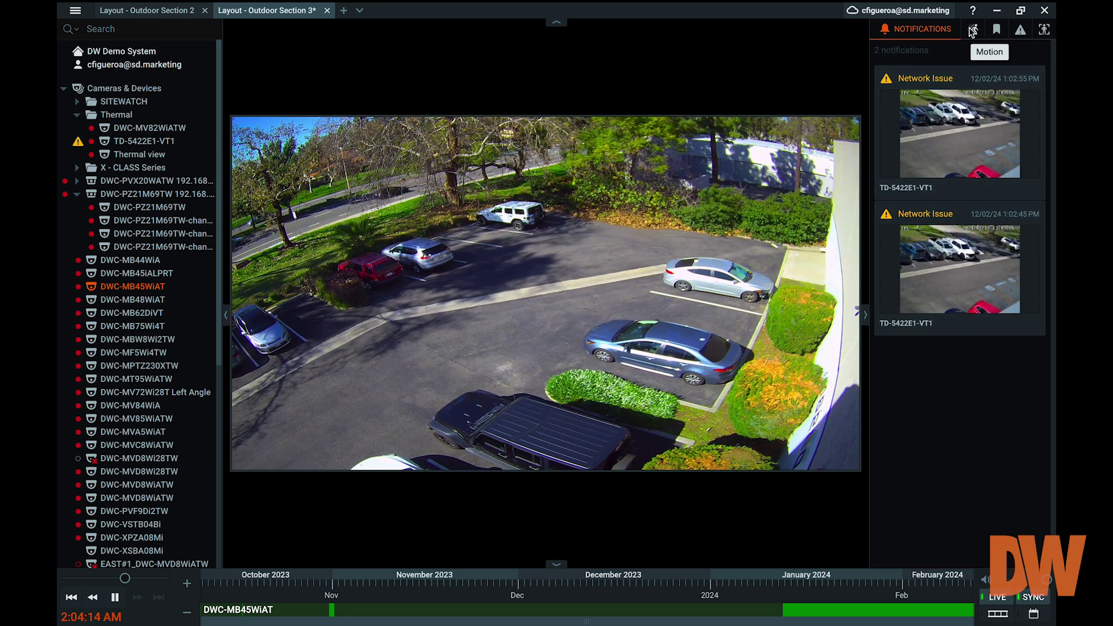
{"action": "left_click", "coordinate": [973, 31]}
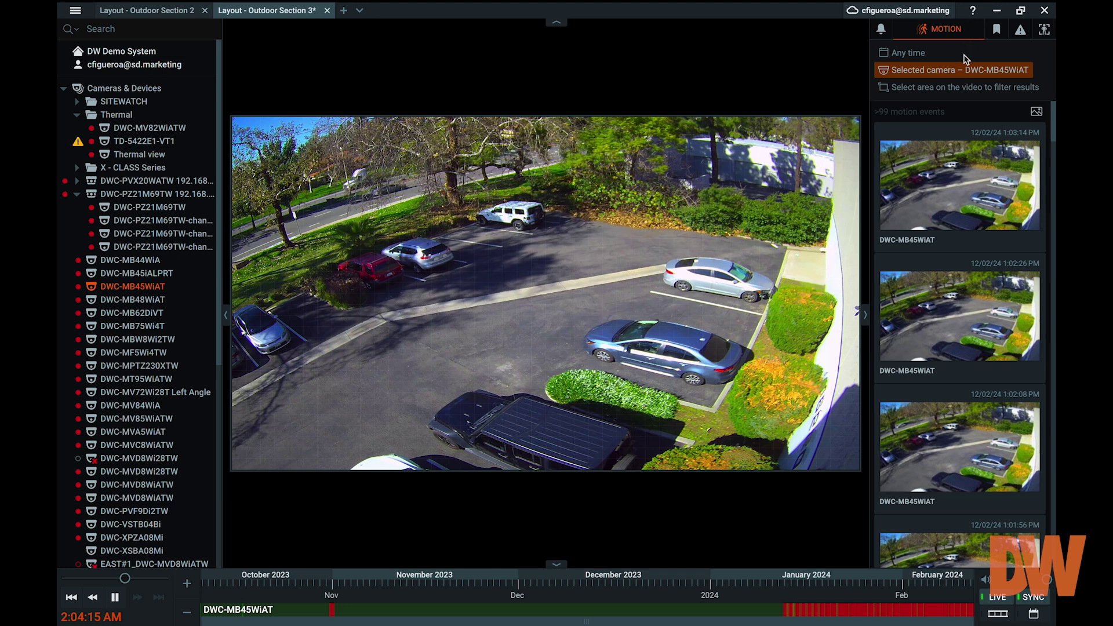
Step: Limit the DWC-MB45WiAT motion search to the road and grass area by the parked cars, and select the 1:01:56 PM event
{"action": "left_click", "coordinate": [958, 89]}
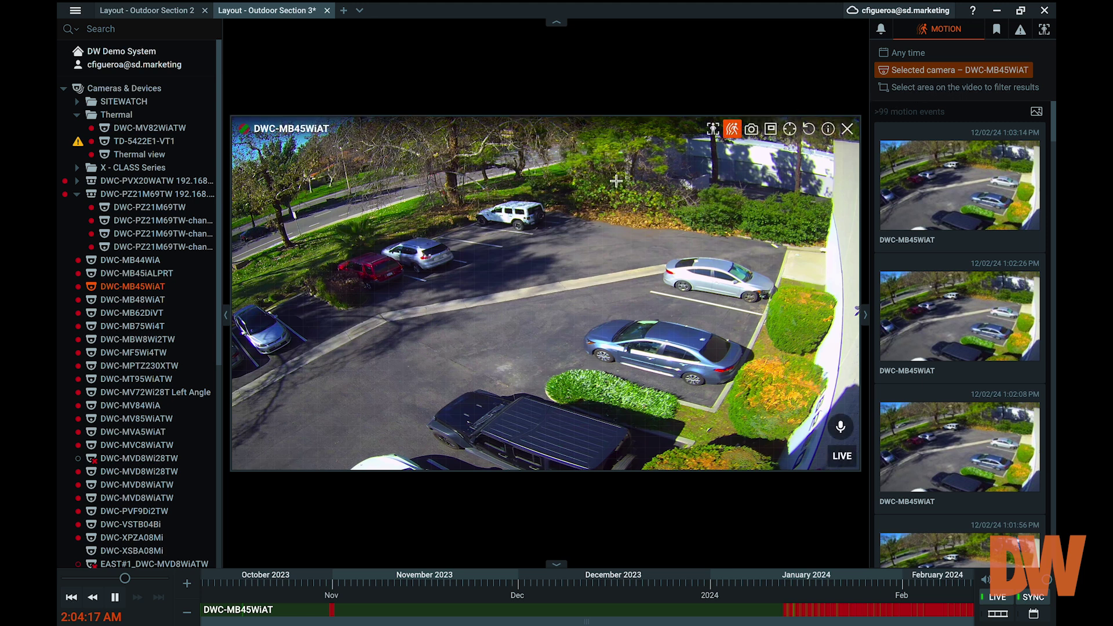
{"action": "left_click_drag", "start_coordinate": [317, 173], "coordinate": [482, 237]}
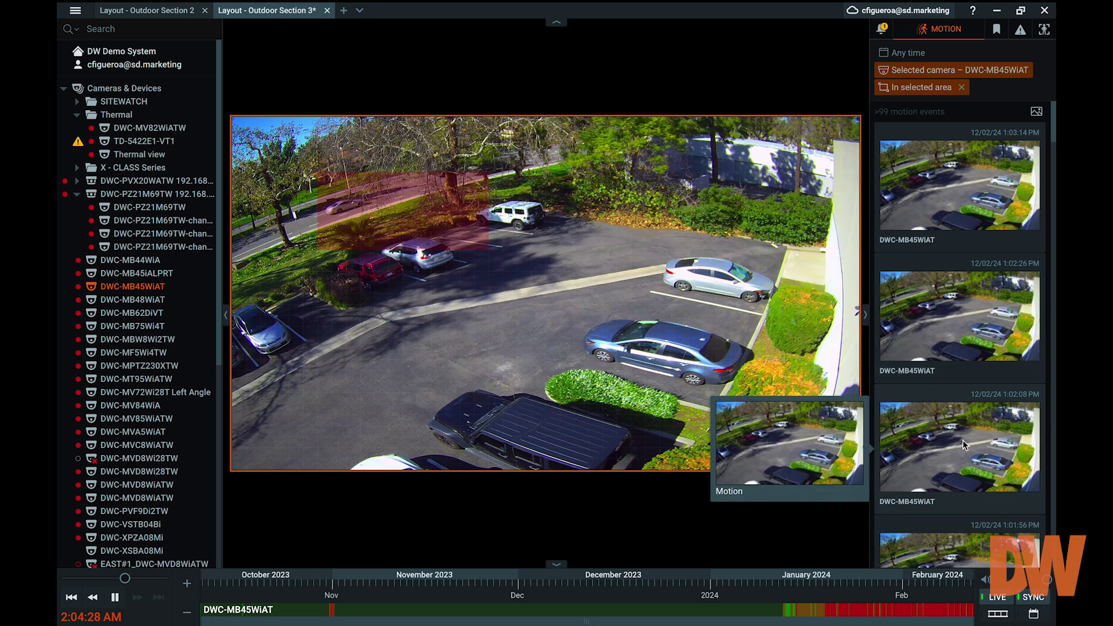
{"action": "scroll", "coordinate": [962, 440], "scroll_direction": "down", "scroll_amount": 4}
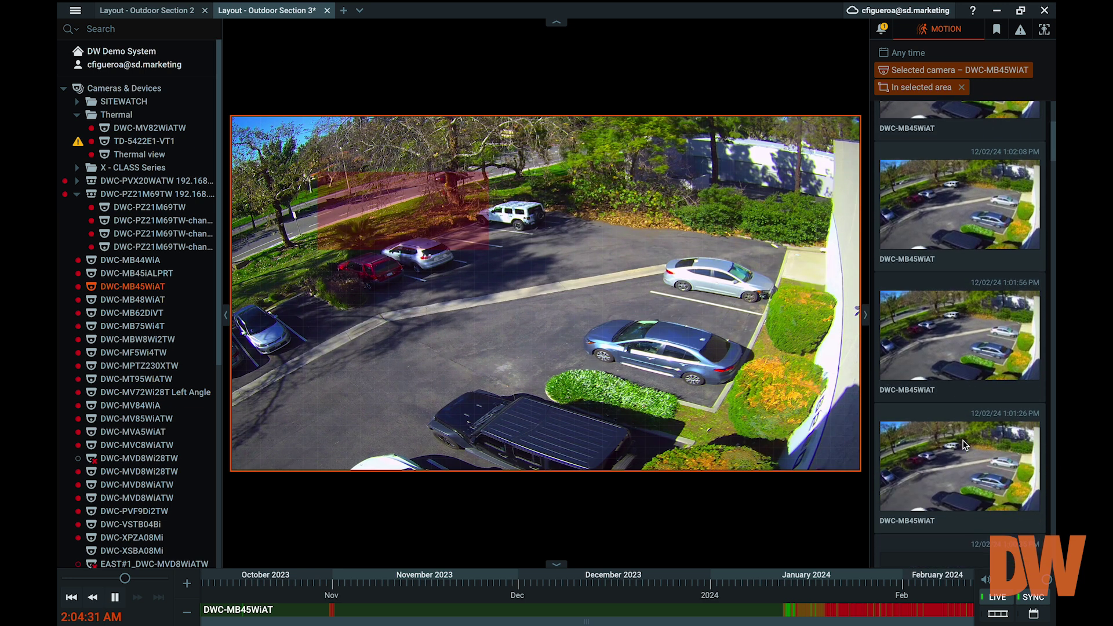
{"action": "scroll", "coordinate": [964, 444], "scroll_direction": "down", "scroll_amount": 3}
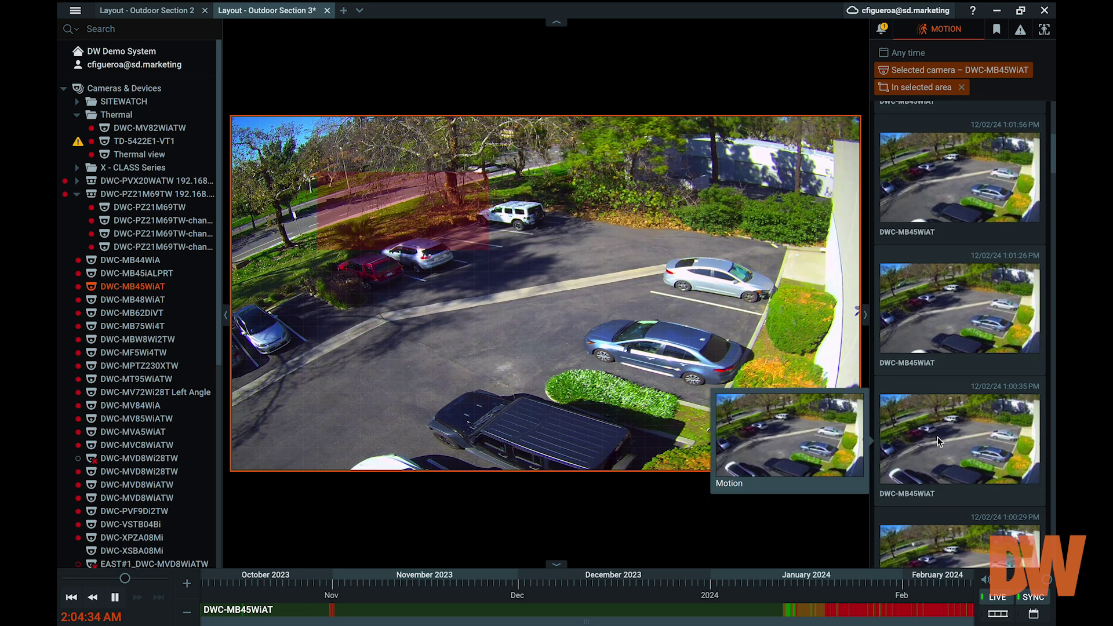
{"action": "left_click", "coordinate": [966, 220]}
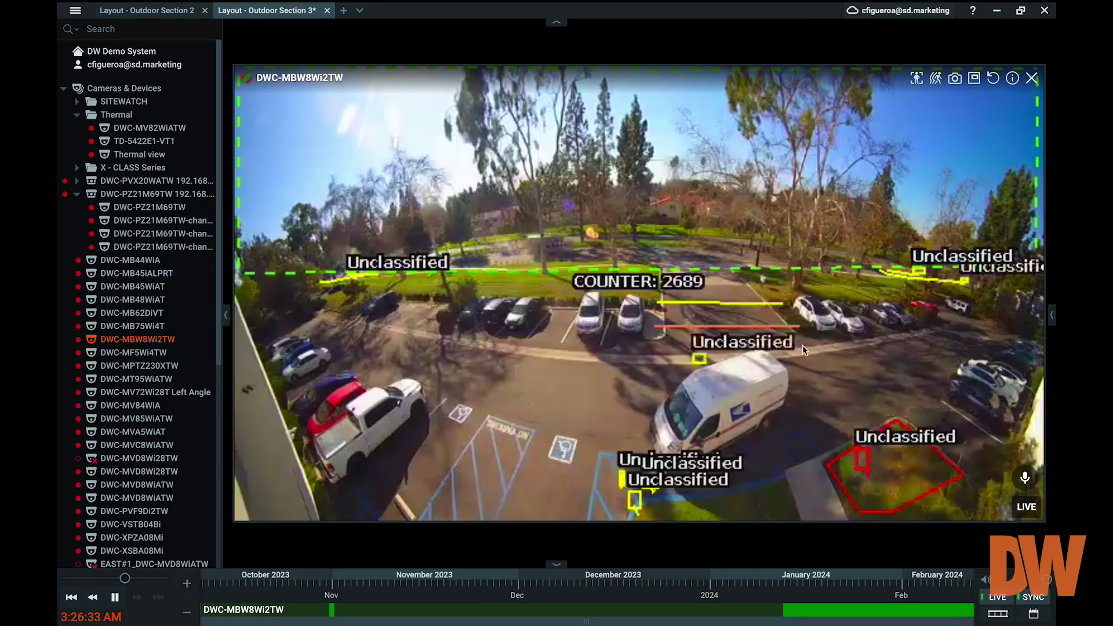
Step: Start an object search on the DWC-MBW8Wi2TW camera and restrict it to a selected area covering the parking lot's middle
{"action": "left_click", "coordinate": [917, 79]}
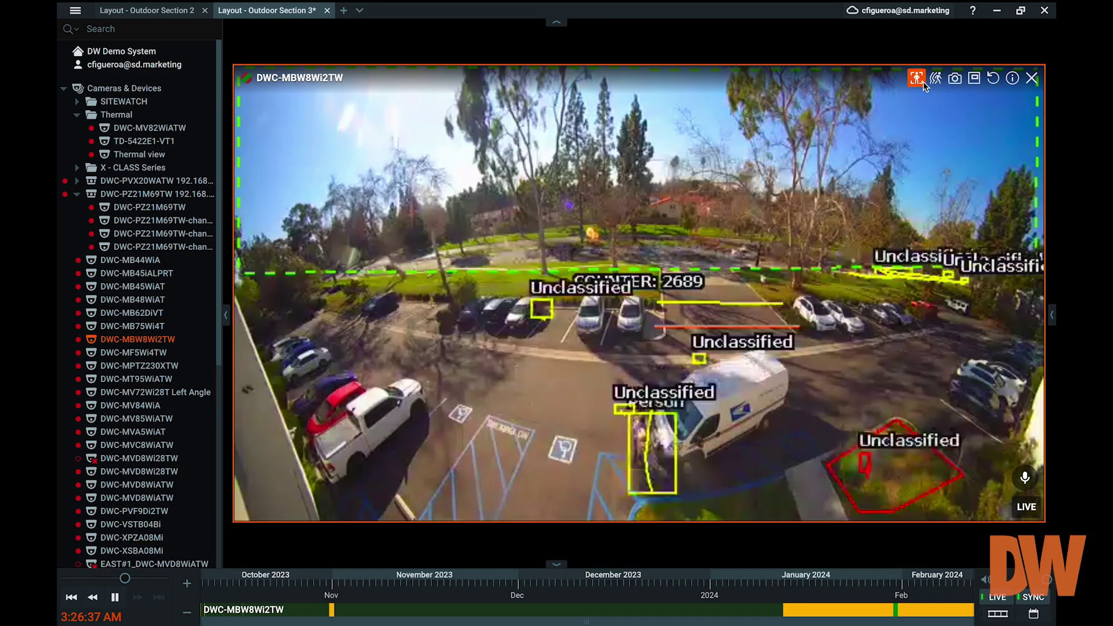
{"action": "left_click", "coordinate": [1051, 320]}
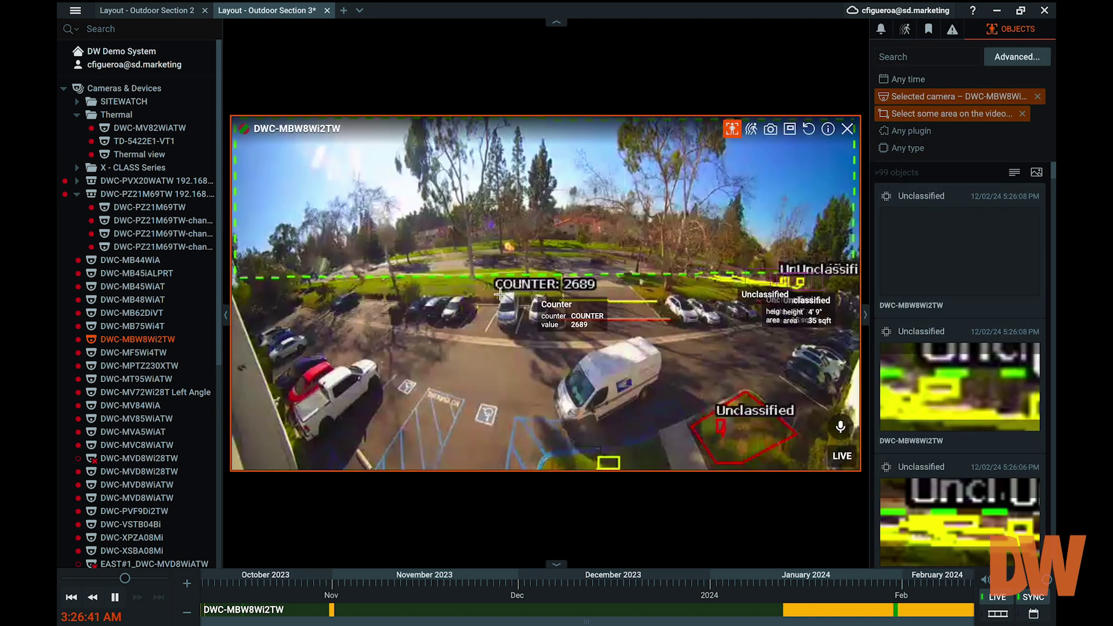
{"action": "left_click_drag", "start_coordinate": [643, 394], "coordinate": [716, 410]}
Step: Filter the object search to any time and the Person object type
{"action": "left_click", "coordinate": [912, 83]}
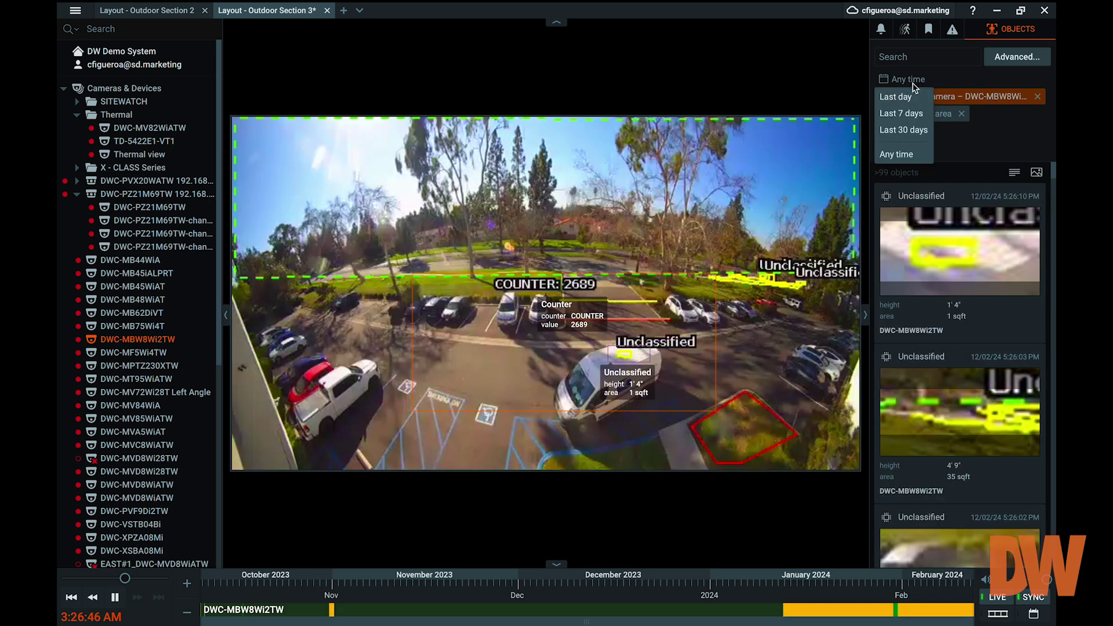
{"action": "left_click", "coordinate": [907, 154]}
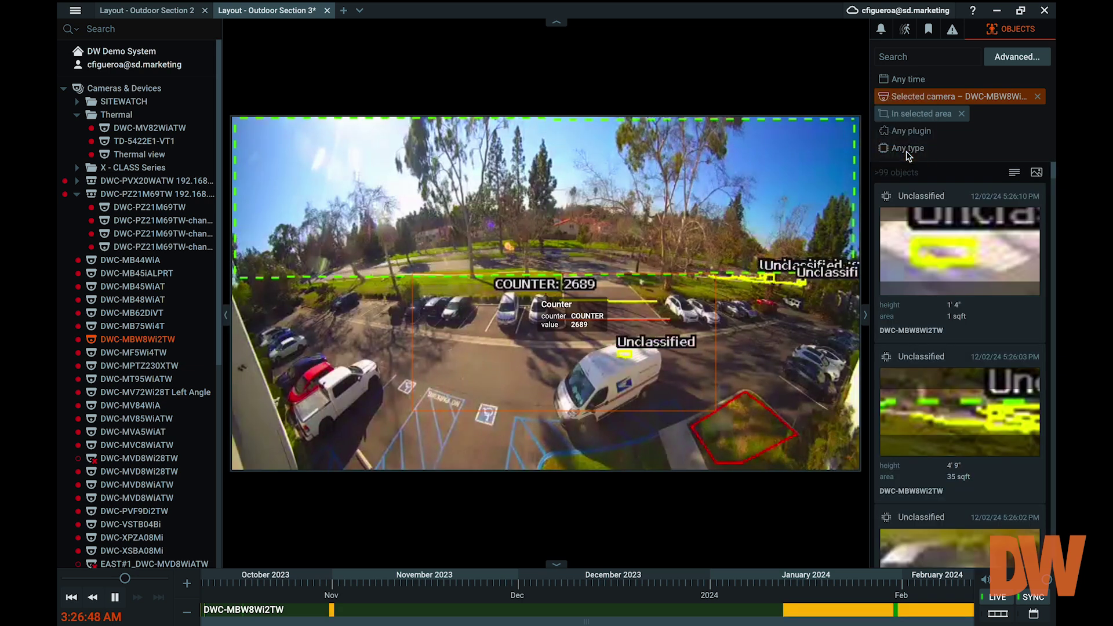
{"action": "left_click", "coordinate": [913, 152]}
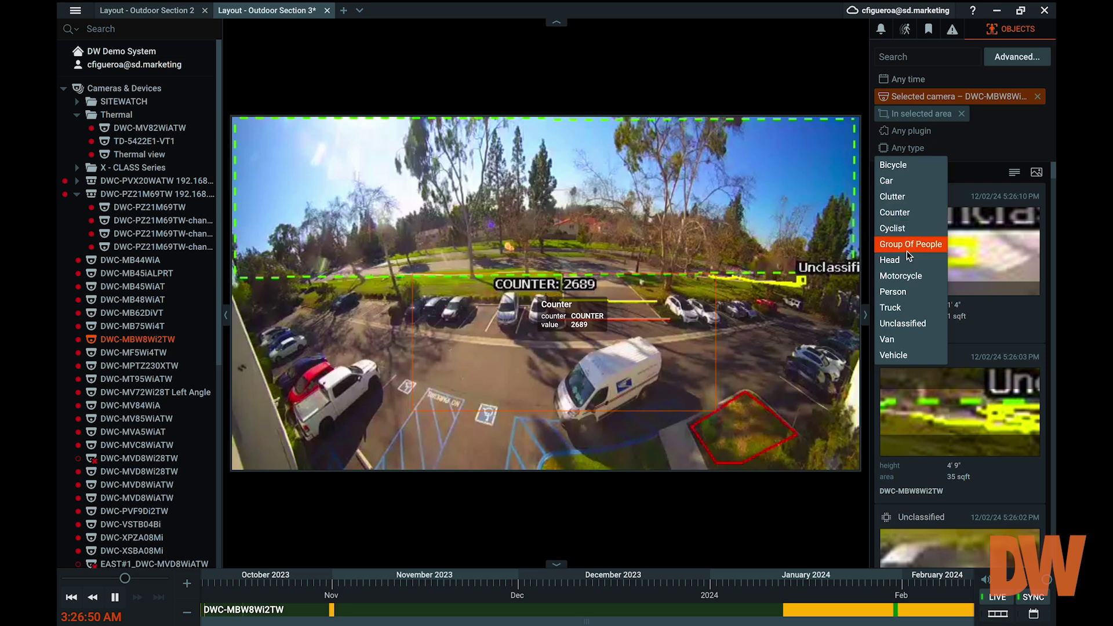
{"action": "left_click", "coordinate": [907, 293]}
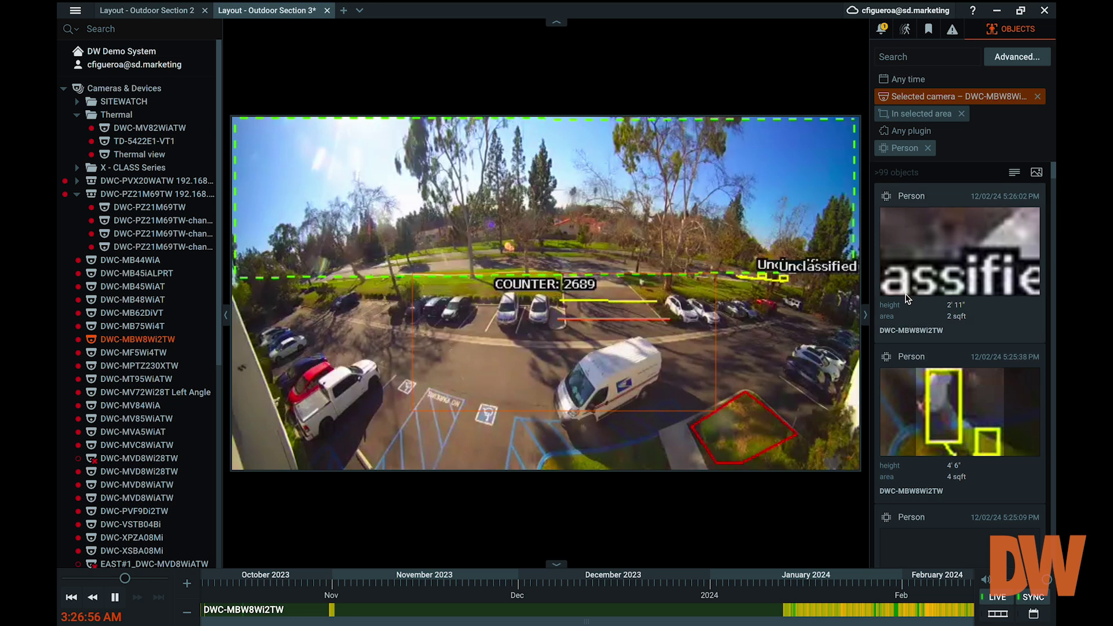
Step: Play the 5:25:09 PM person detection and add it to the layout as a second DWC-MBW8Wi2TW view
{"action": "scroll", "coordinate": [936, 406], "scroll_direction": "down", "scroll_amount": 3}
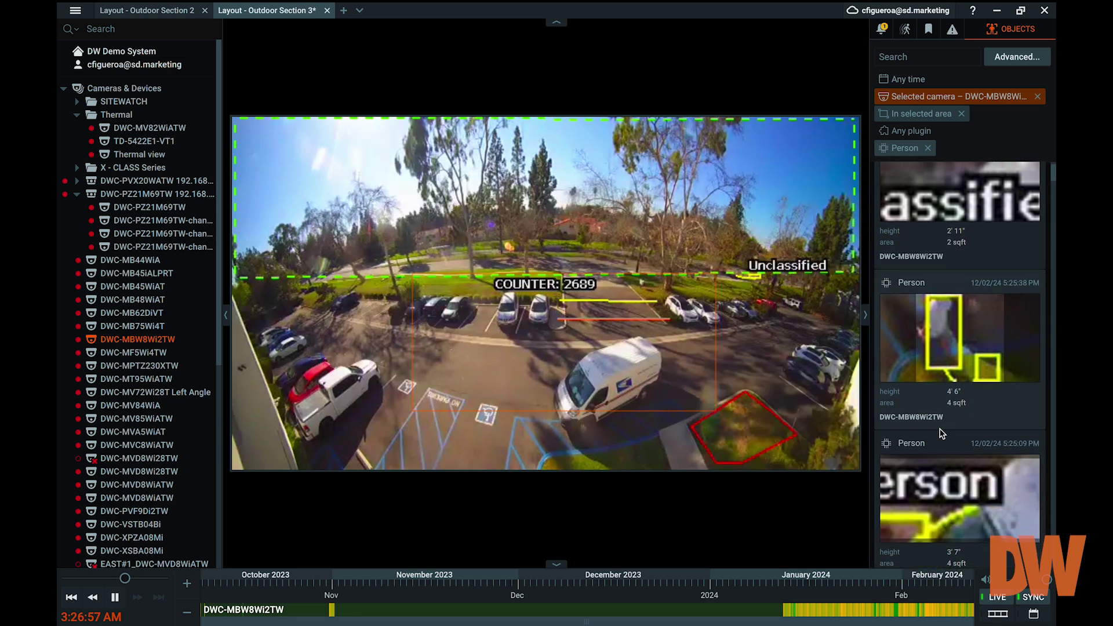
{"action": "scroll", "coordinate": [941, 429], "scroll_direction": "down", "scroll_amount": 1}
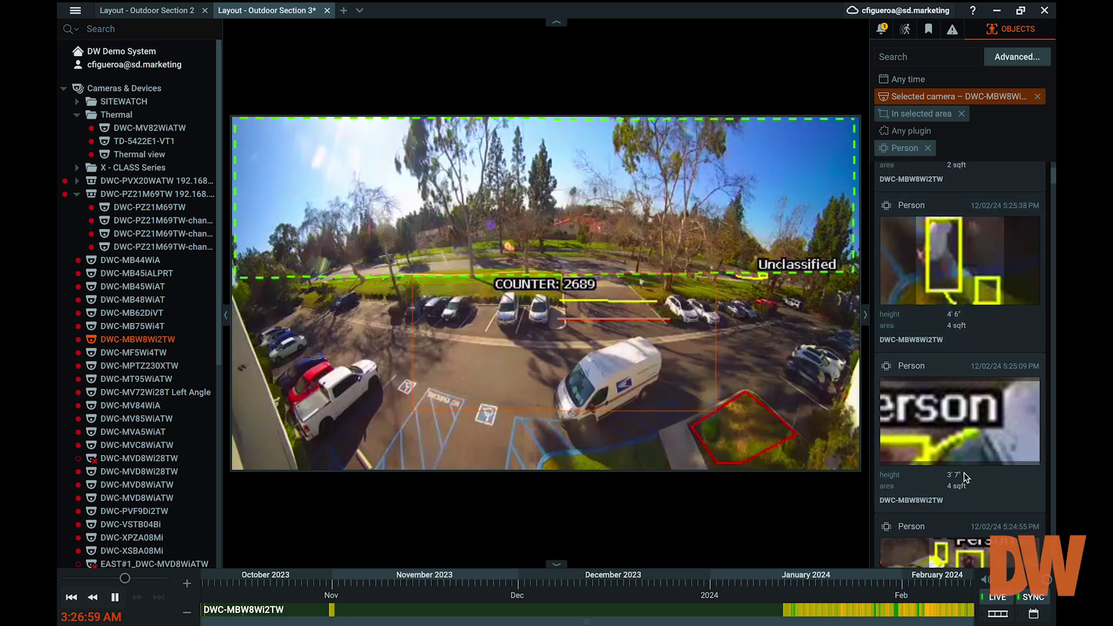
{"action": "mouse_move", "coordinate": [968, 476]}
{"action": "left_click", "coordinate": [980, 458]}
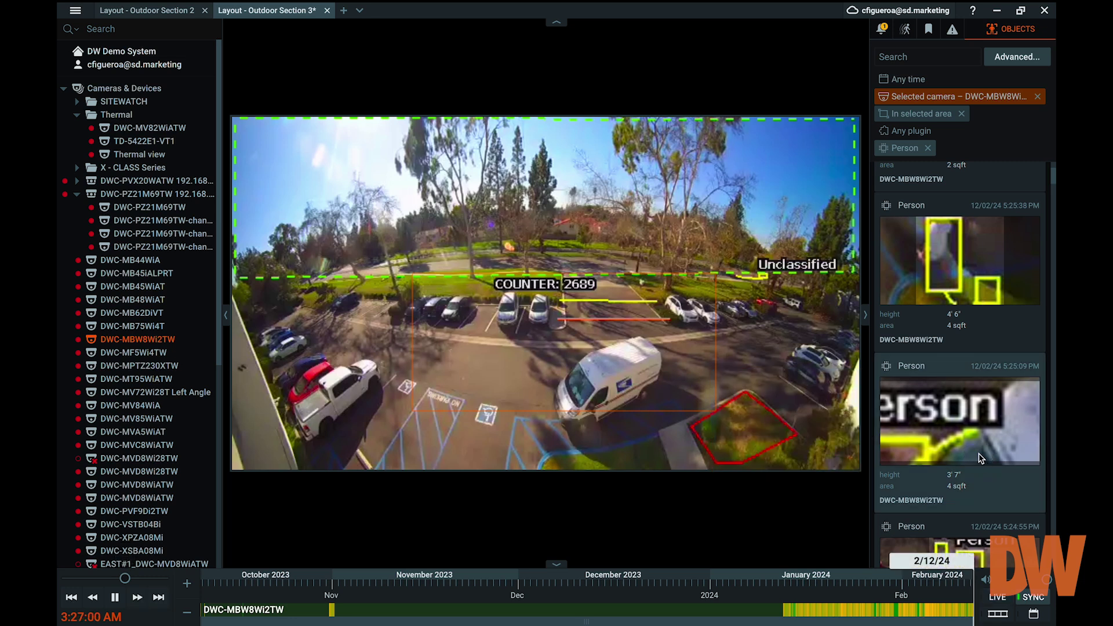
{"action": "left_click_drag", "start_coordinate": [980, 458], "coordinate": [779, 522]}
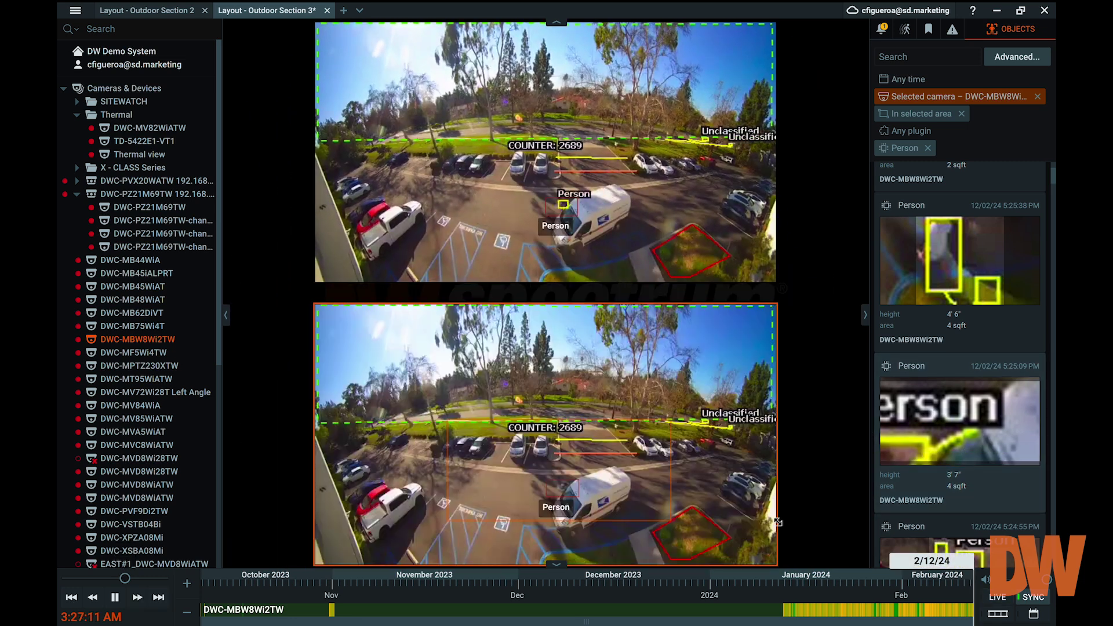
{"action": "double_click", "coordinate": [732, 494]}
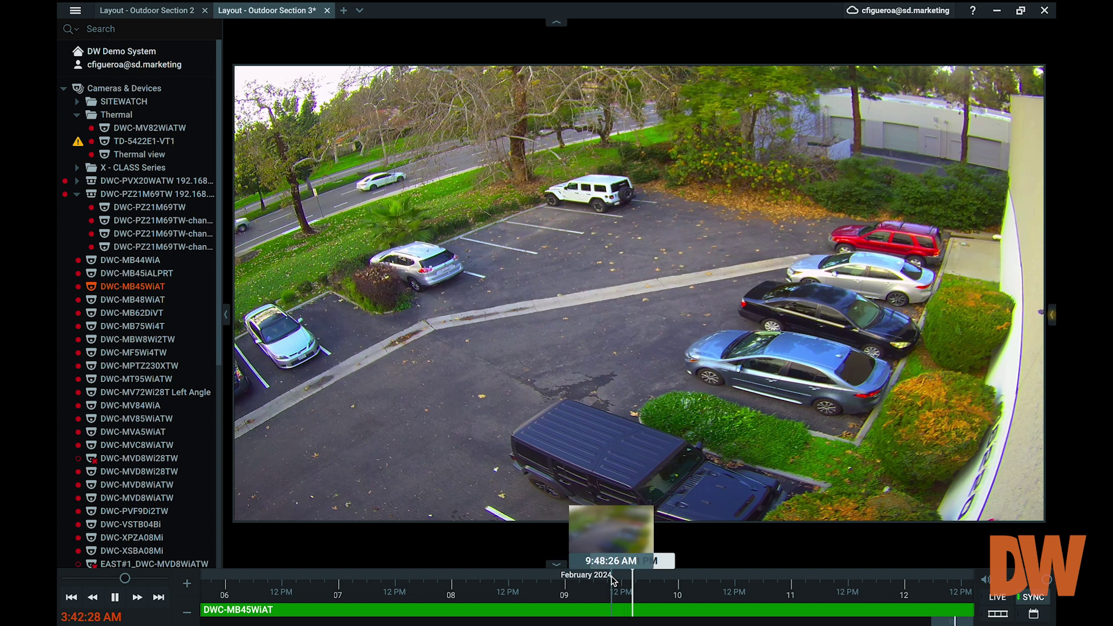
Step: Bookmark the DWC-MB45WiAT footage from about 9:48 AM to 2:25 PM on February 9 as "Feb 9 - Parking"
{"action": "left_click_drag", "start_coordinate": [612, 580], "coordinate": [628, 580]}
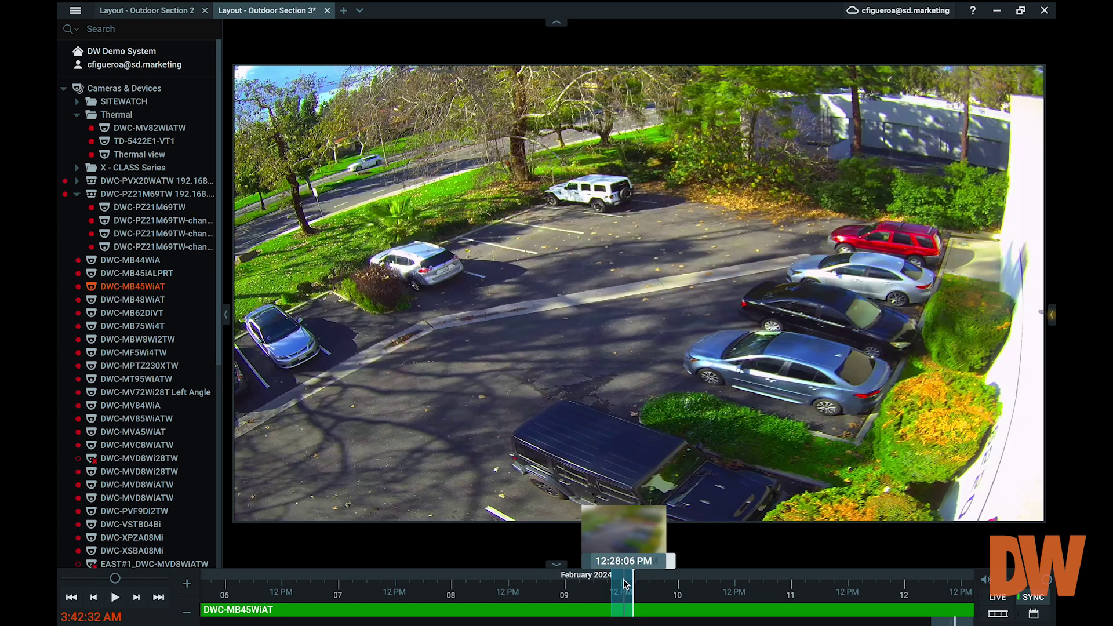
{"action": "right_click", "coordinate": [625, 582]}
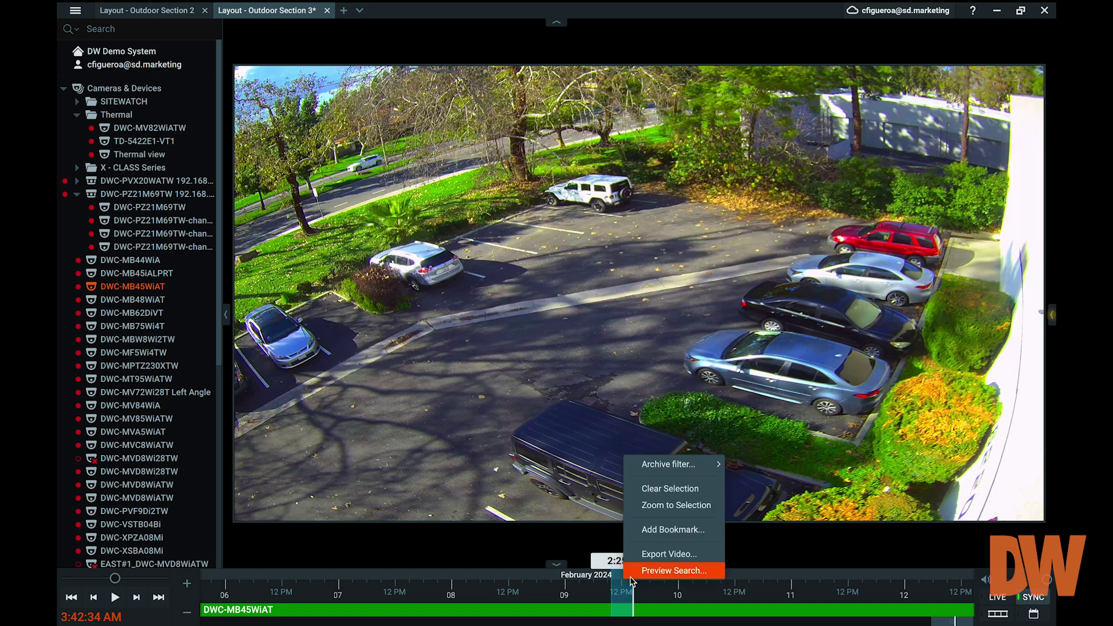
{"action": "left_click", "coordinate": [669, 535]}
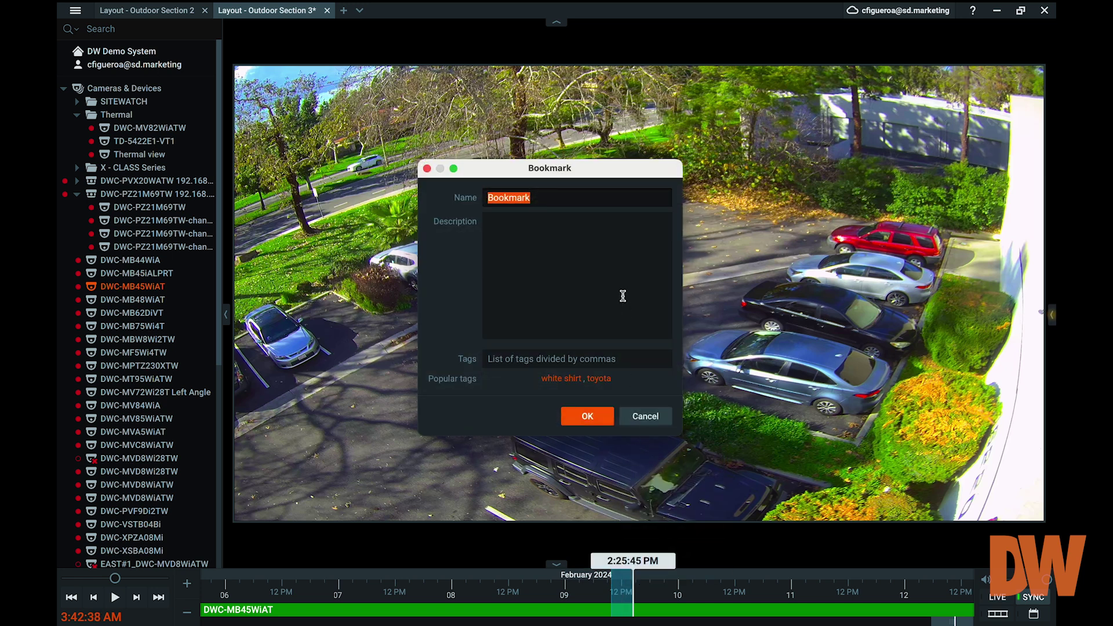
{"action": "type", "text": "Feb 9 - Parking"}
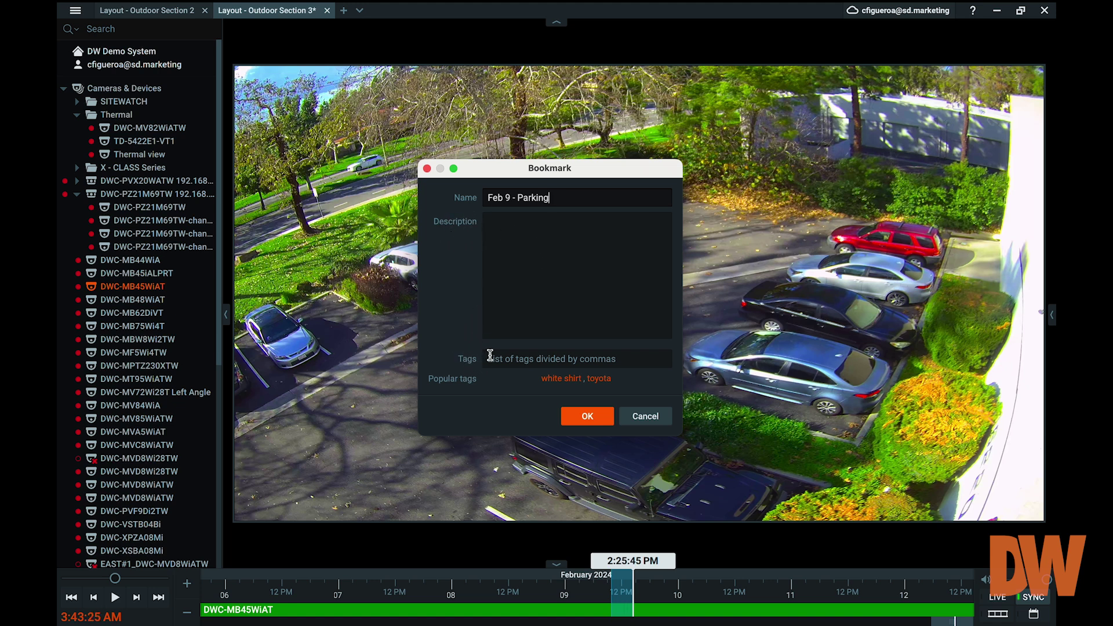
{"action": "left_click", "coordinate": [587, 416]}
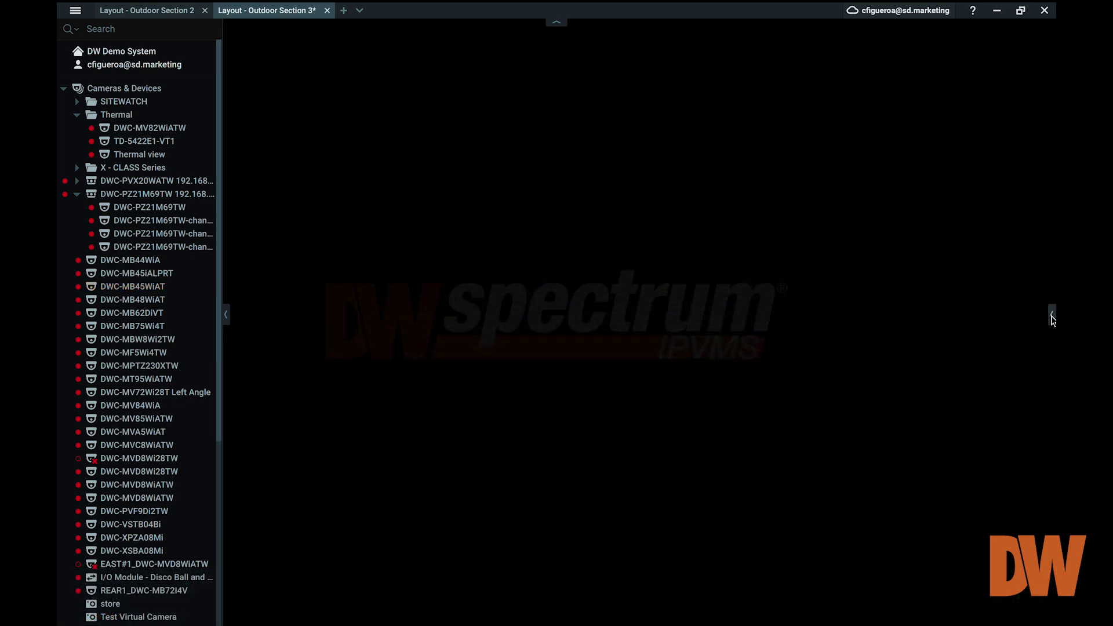
Step: Show the bookmark list with the time filter set to any time and the device filter removed
{"action": "left_click", "coordinate": [1053, 317]}
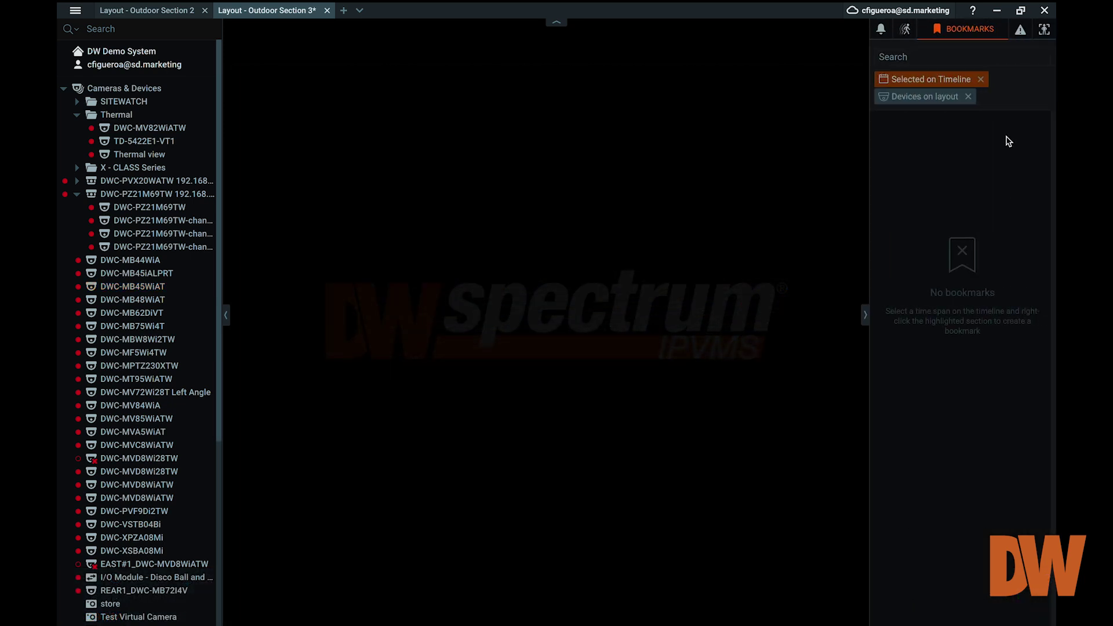
{"action": "left_click", "coordinate": [981, 79]}
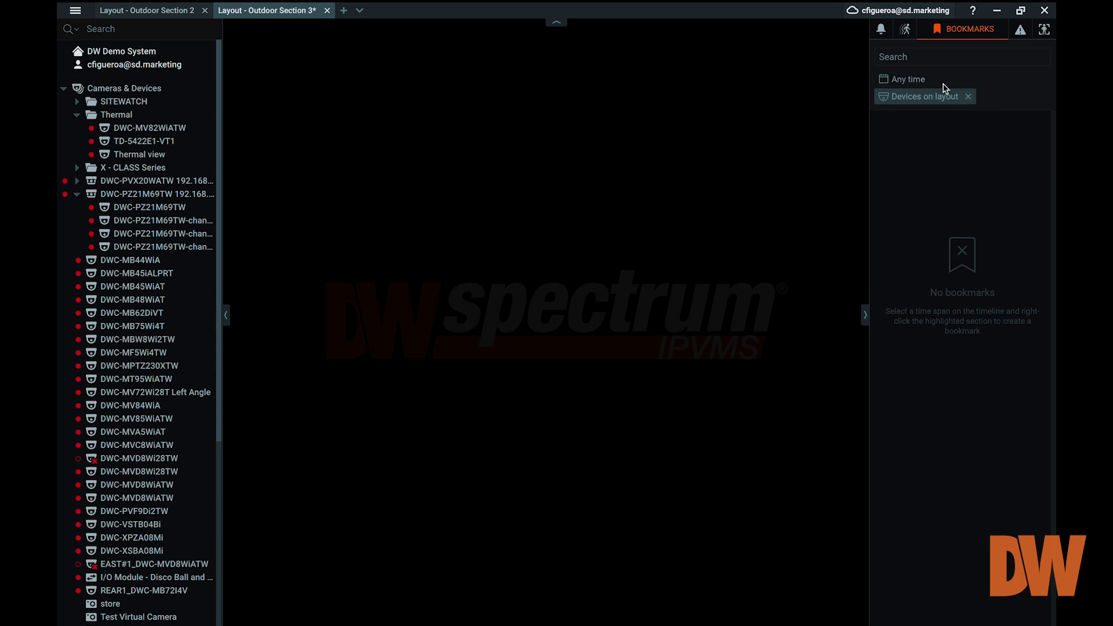
{"action": "left_click", "coordinate": [915, 81]}
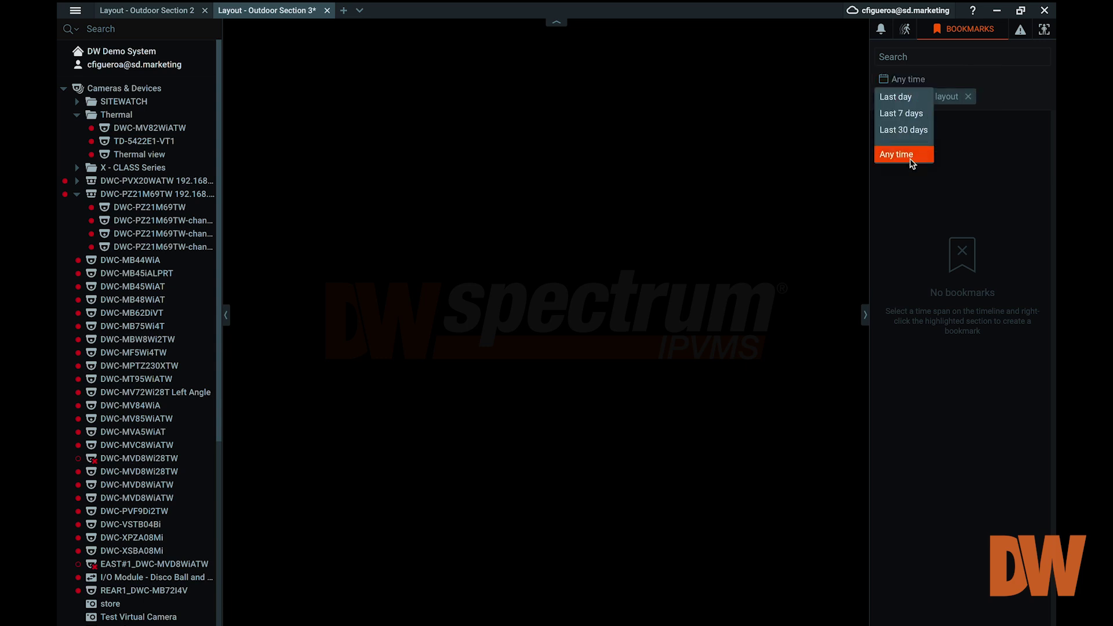
{"action": "left_click", "coordinate": [896, 155]}
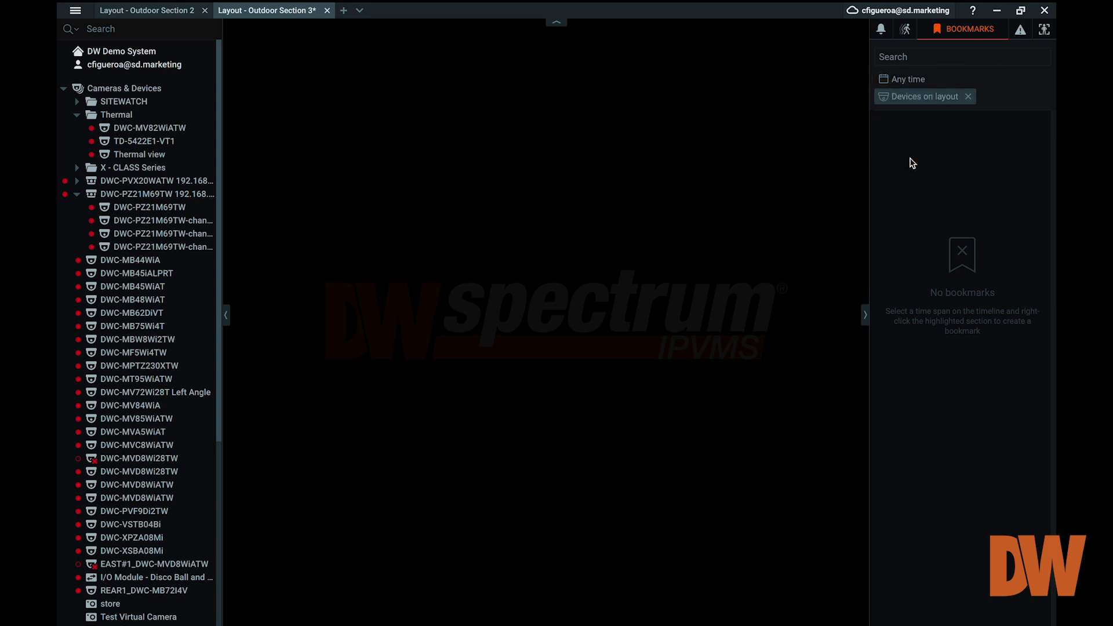
{"action": "left_click", "coordinate": [969, 96]}
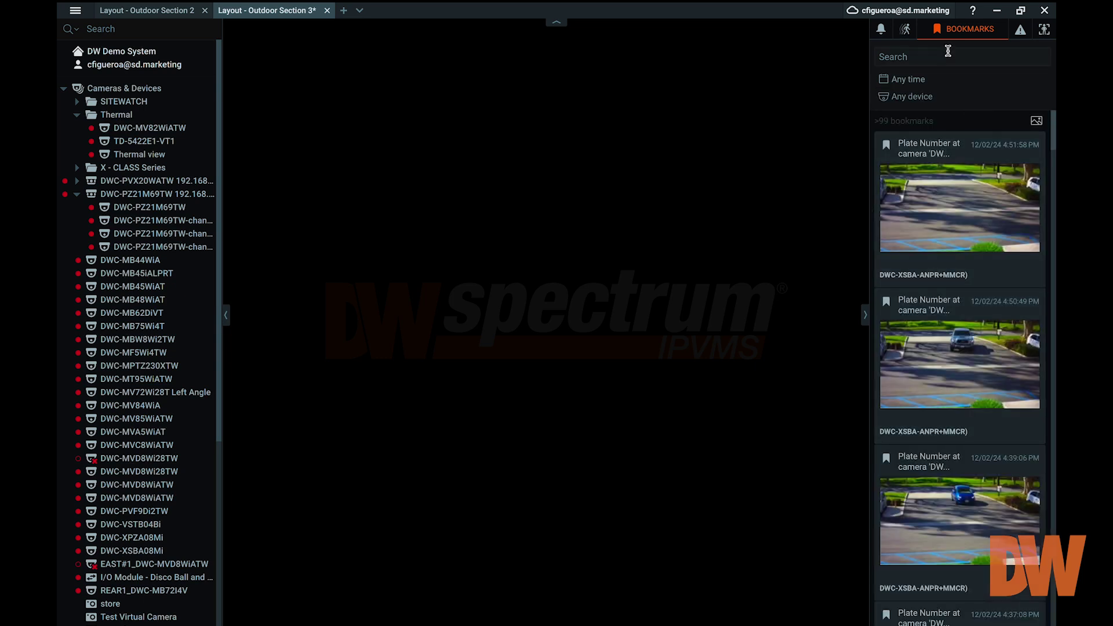
Step: Search the bookmarks for "feb 9" and place the Feb 9 - Parking bookmark on the layout
{"action": "left_click", "coordinate": [948, 55]}
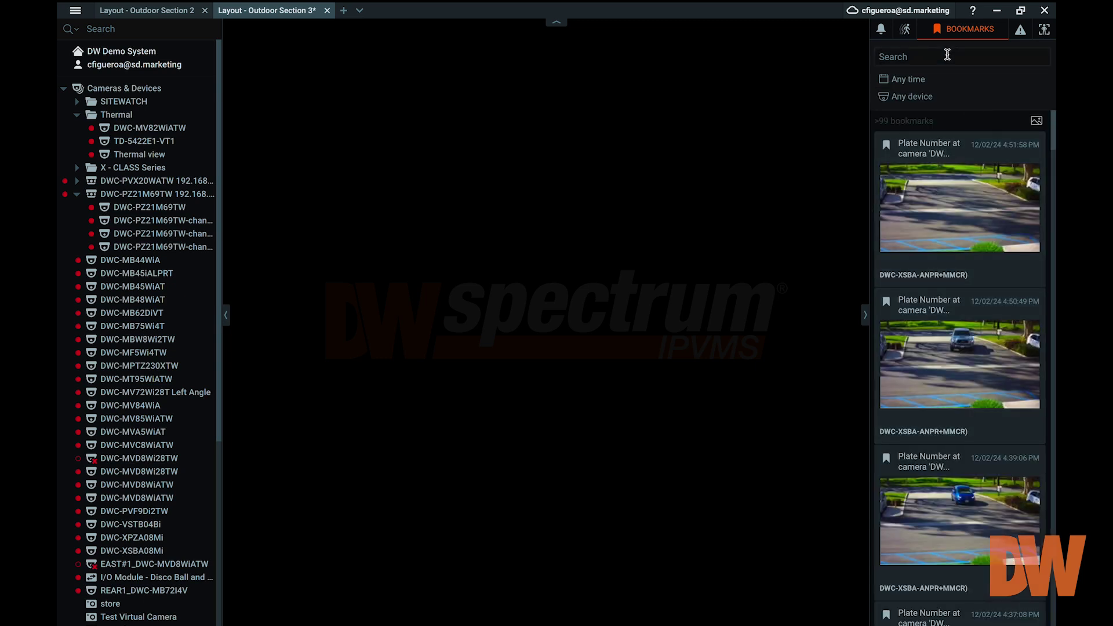
{"action": "type", "text": "feb 9"}
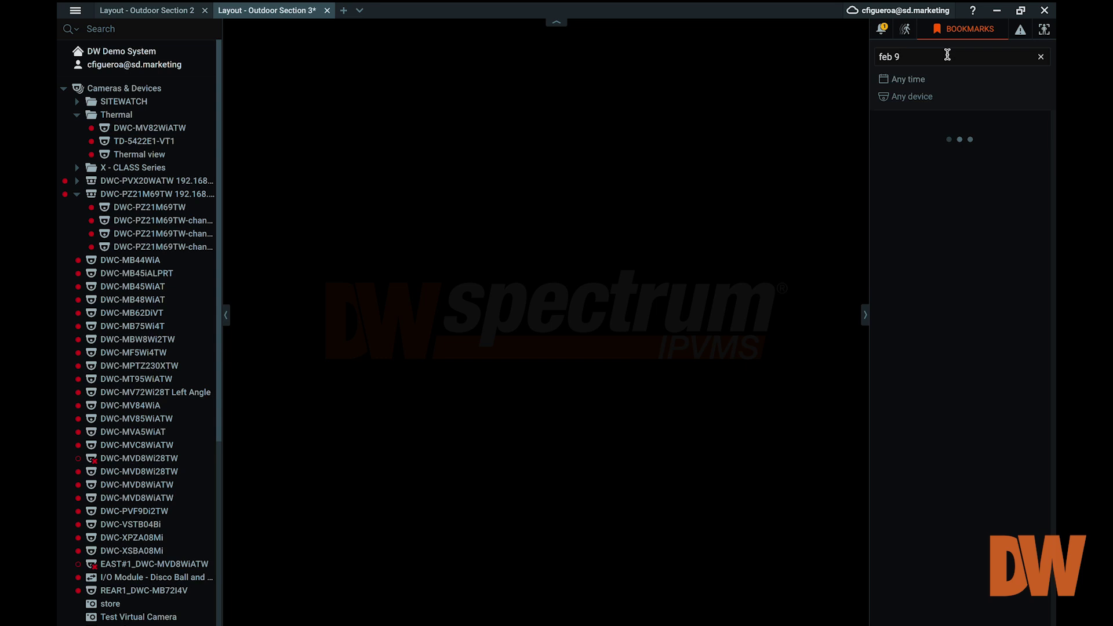
{"action": "left_click_drag", "start_coordinate": [960, 185], "coordinate": [666, 269]}
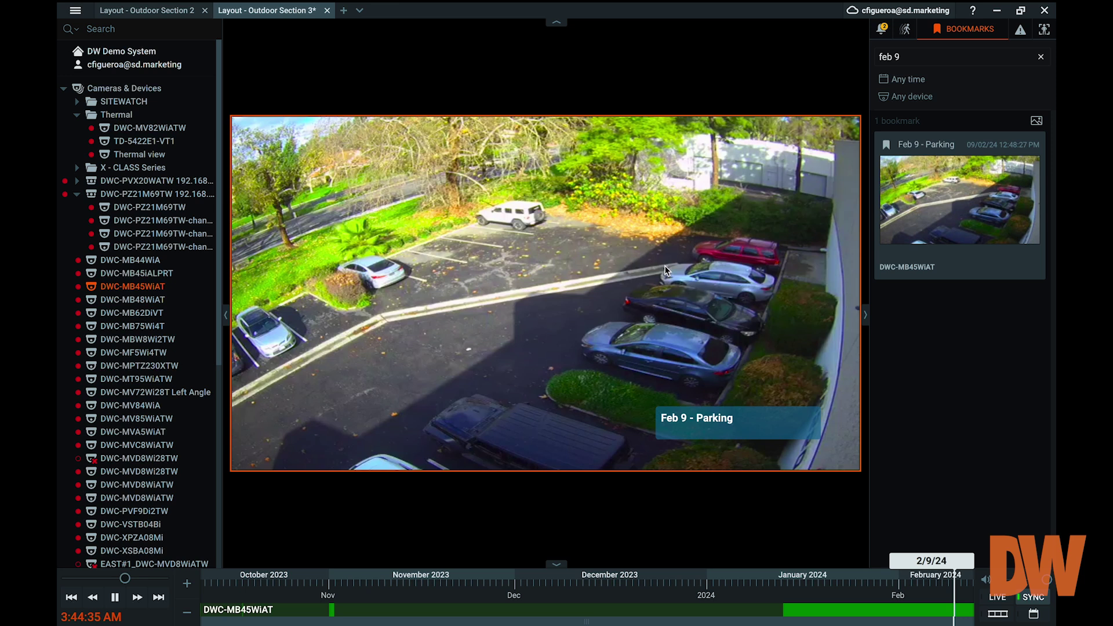
{"action": "mouse_move", "coordinate": [717, 267]}
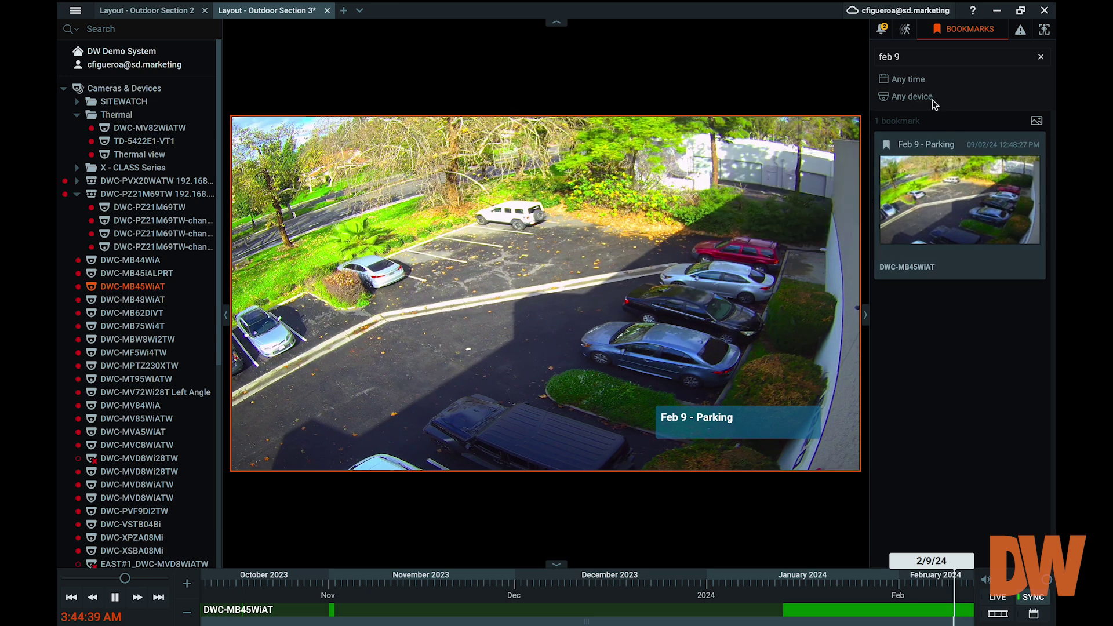
Step: Clear the bookmark search text and filter the bookmarks to the last 30 days and devices on layout
{"action": "left_click", "coordinate": [1038, 59]}
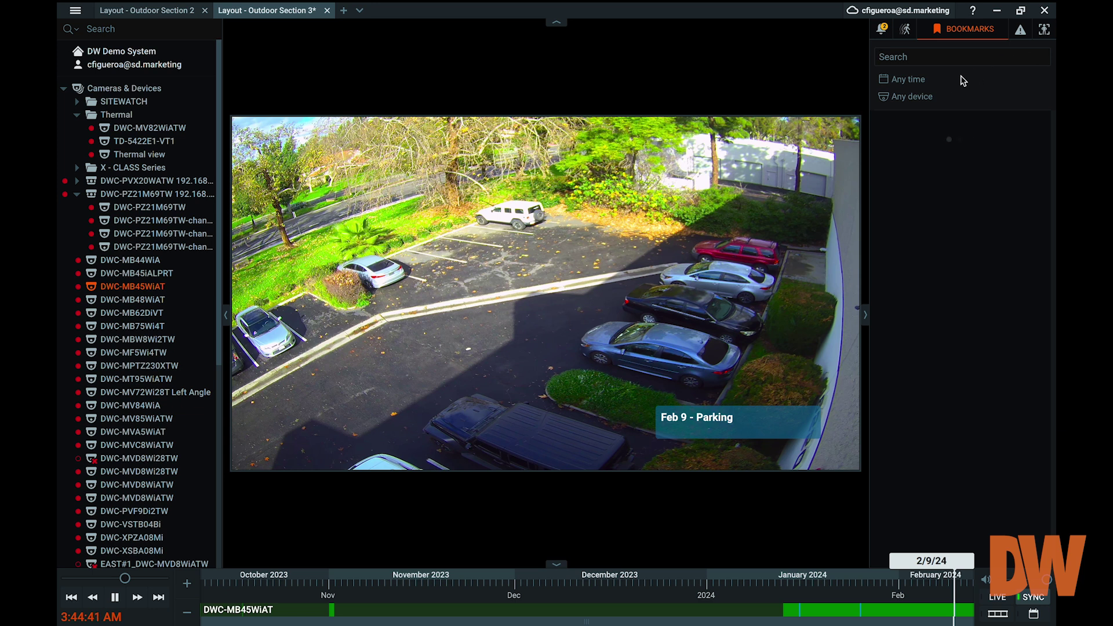
{"action": "left_click", "coordinate": [924, 83]}
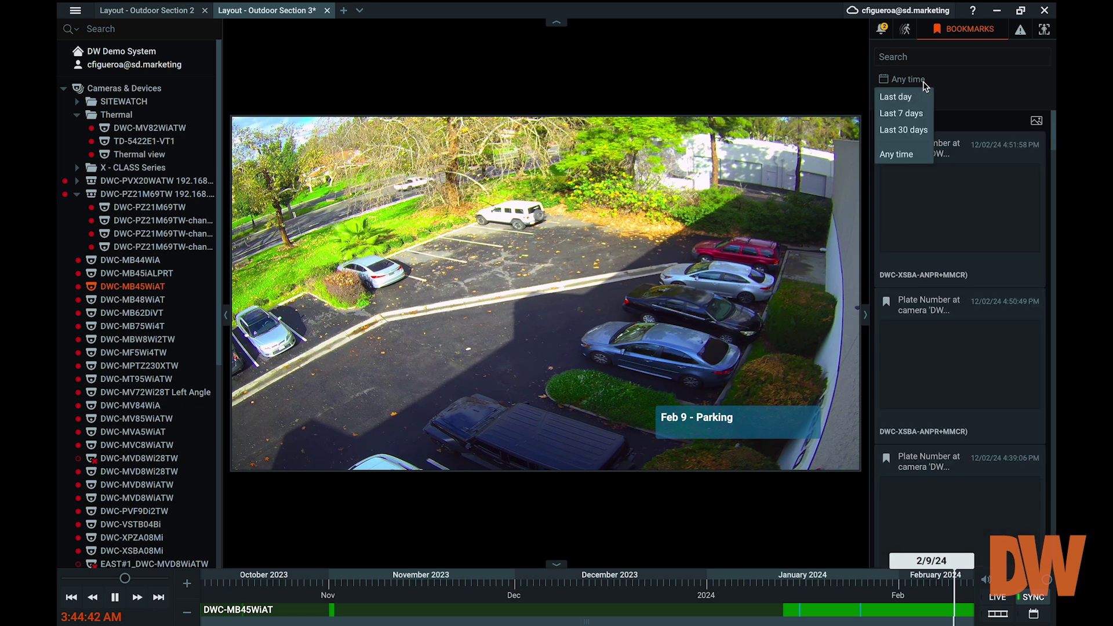
{"action": "left_click", "coordinate": [917, 128]}
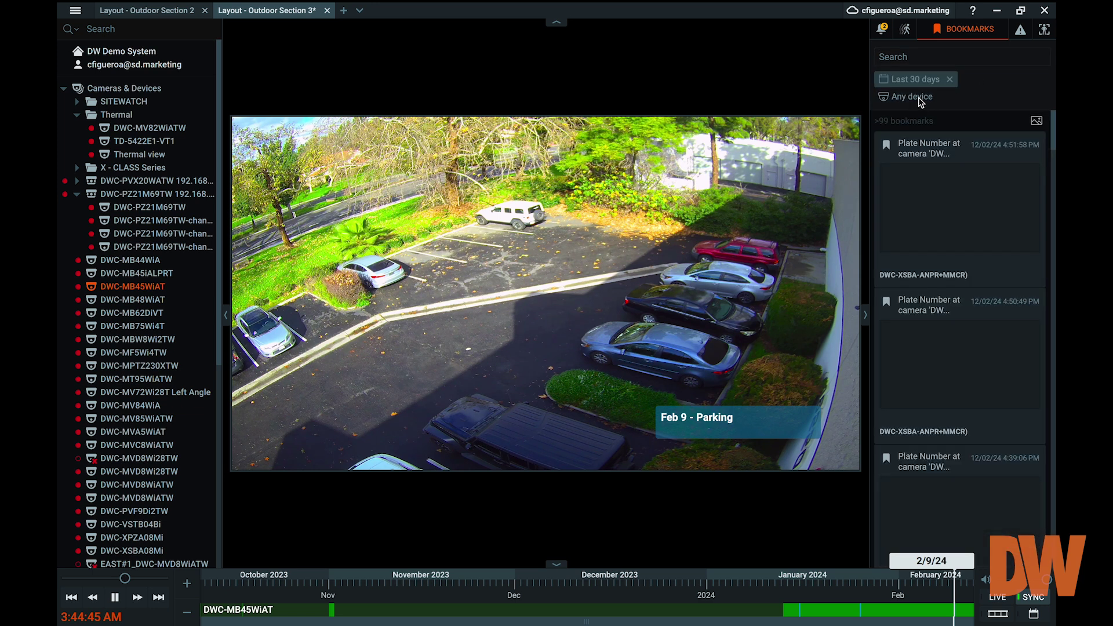
{"action": "left_click", "coordinate": [921, 97]}
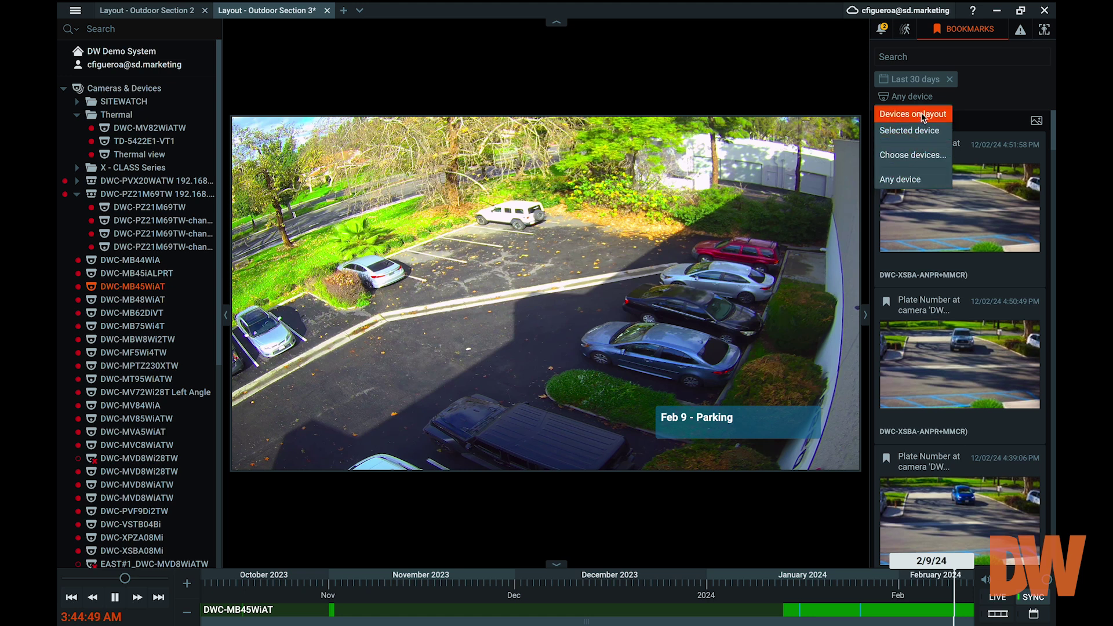
{"action": "left_click", "coordinate": [924, 115]}
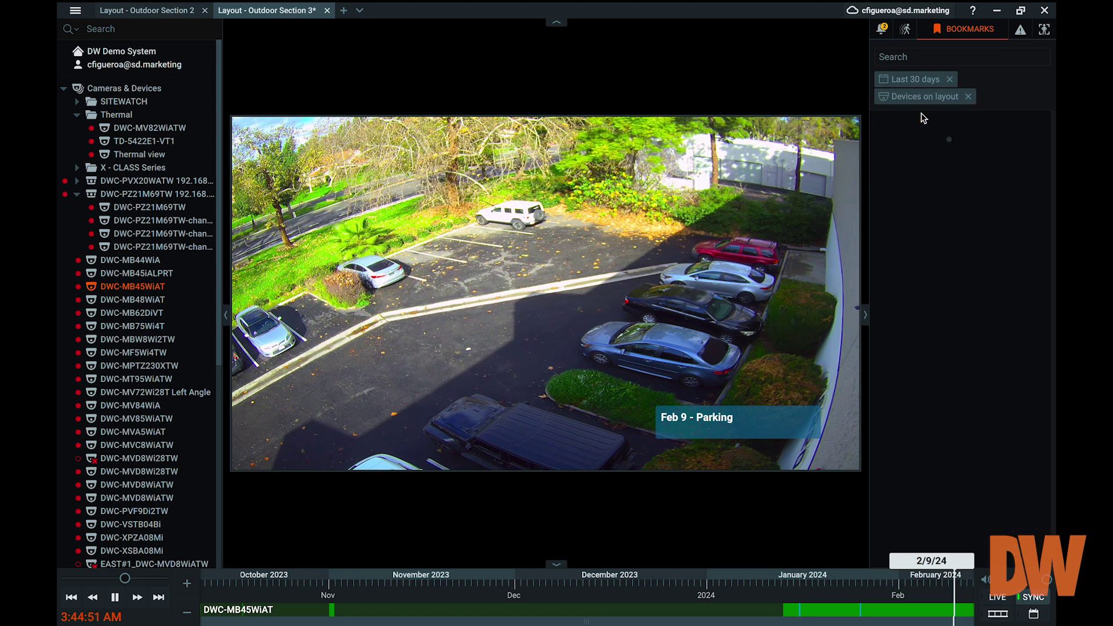